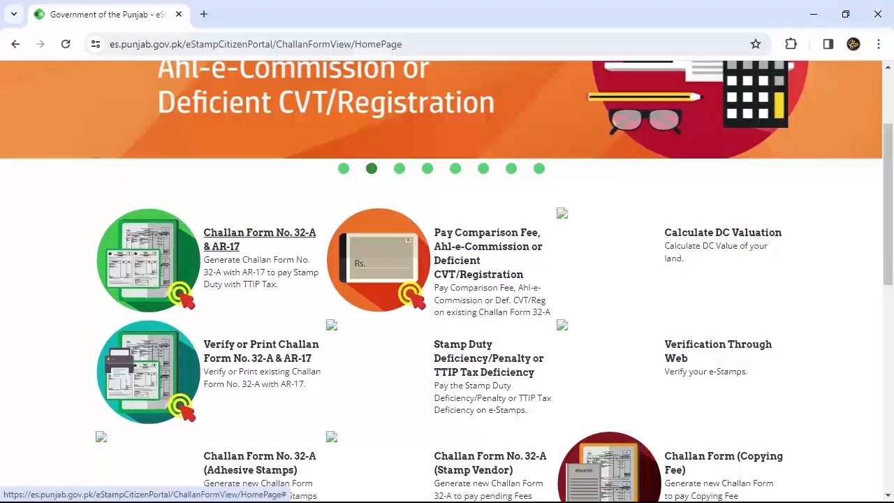
# - Start the Challan Form No. 32-A & AR-17 service from the portal home page
pyautogui.click(259, 239)
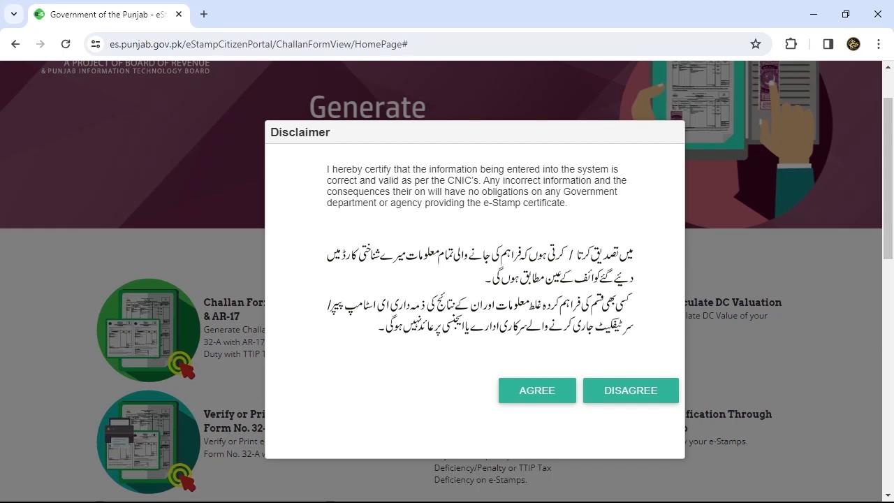
# - Agree to the disclaimer to reach the empty Generate Challan form
pyautogui.click(537, 389)
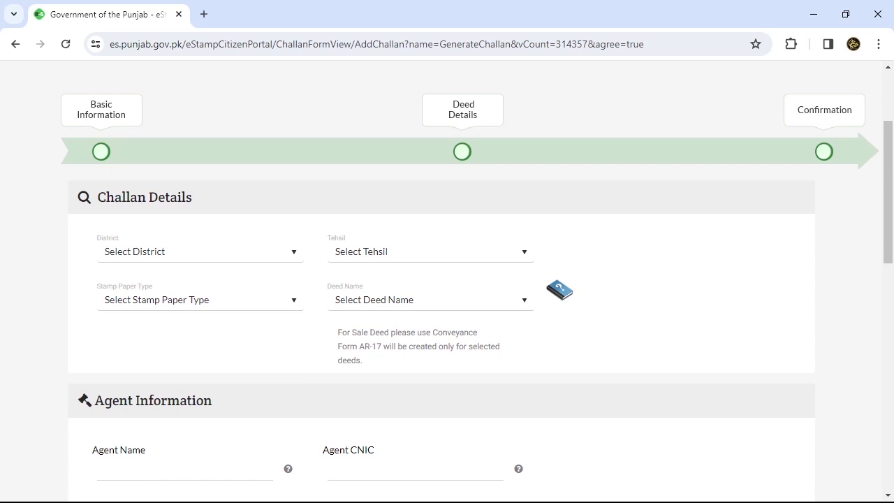
# - Set the district to Lahore and the tehsil to Model Town
pyautogui.click(199, 251)
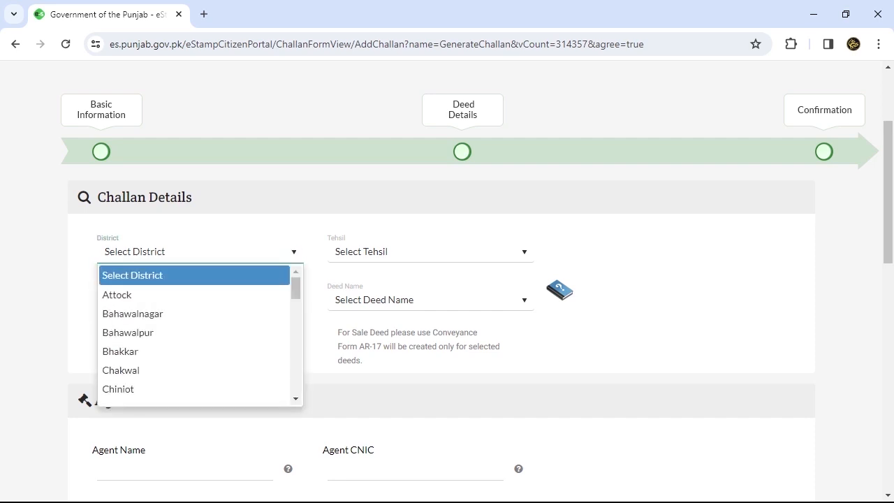
pyautogui.press('l')
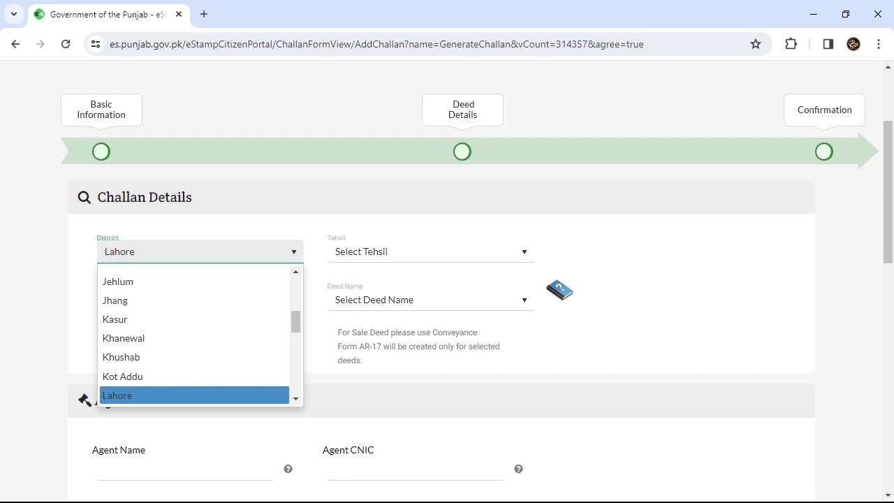
pyautogui.press('Return')
pyautogui.press('Tab')
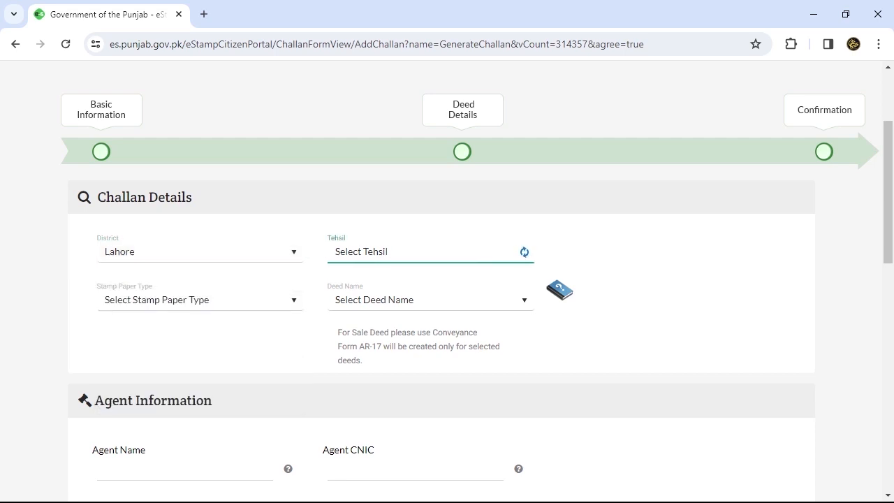
pyautogui.hotkey('alt', 'Down')
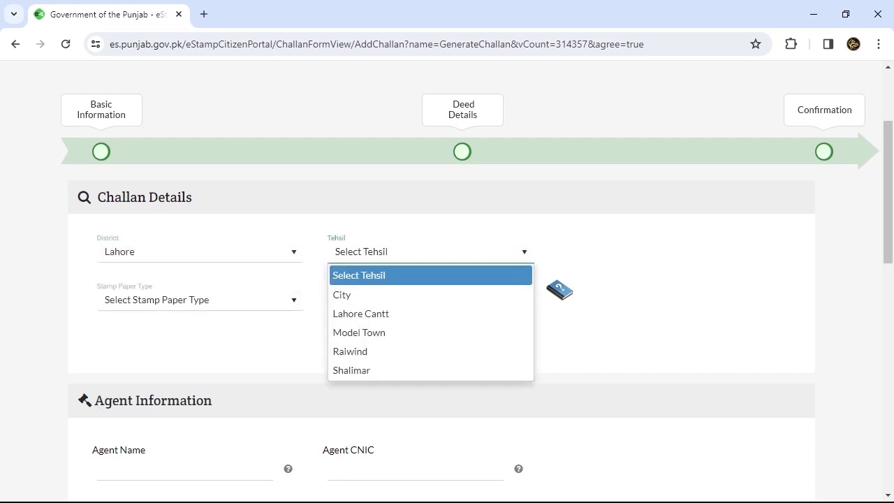
pyautogui.press('Down')
pyautogui.press('Down')
pyautogui.press('Down')
pyautogui.press('Return')
# - Choose Judicial as stamp paper type and COURT FEE as the deed name
pyautogui.press('Tab')
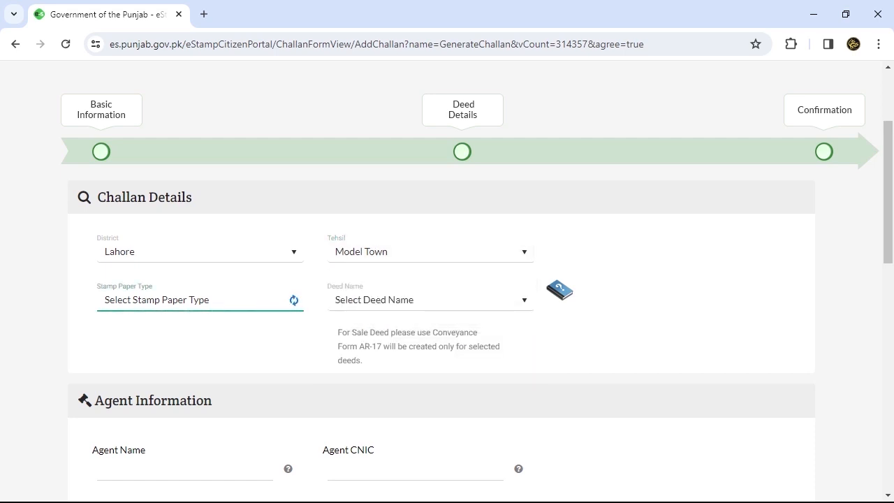
pyautogui.hotkey('alt', 'Down')
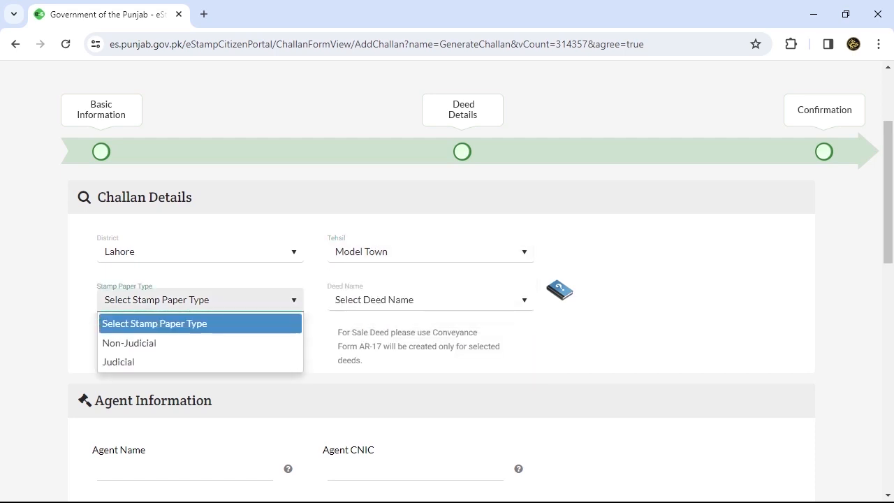
pyautogui.press('Down')
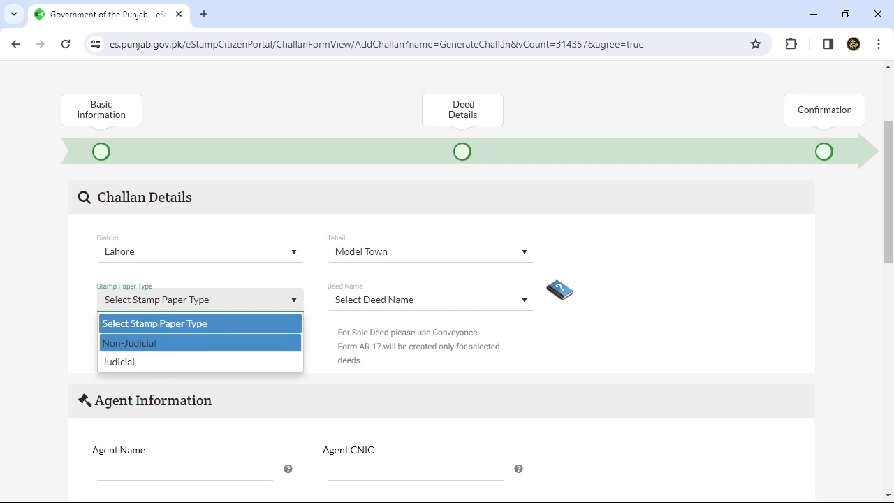
pyautogui.press('Down')
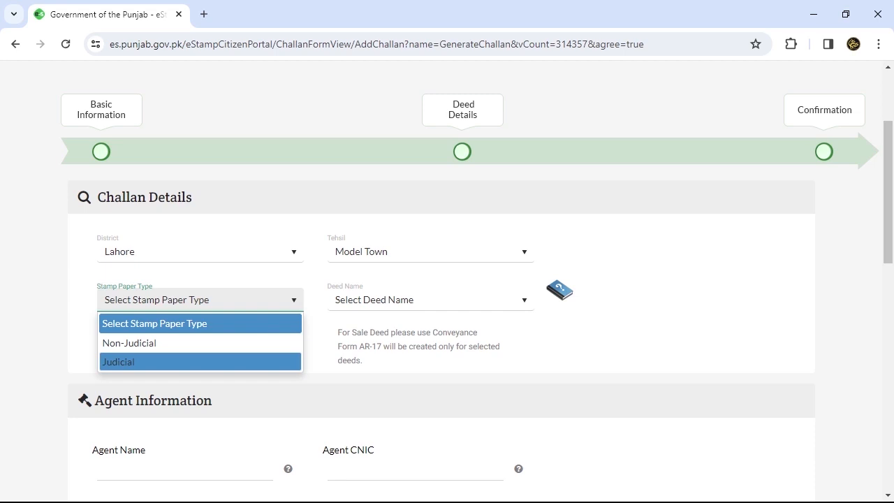
pyautogui.press('Return')
pyautogui.press('Tab')
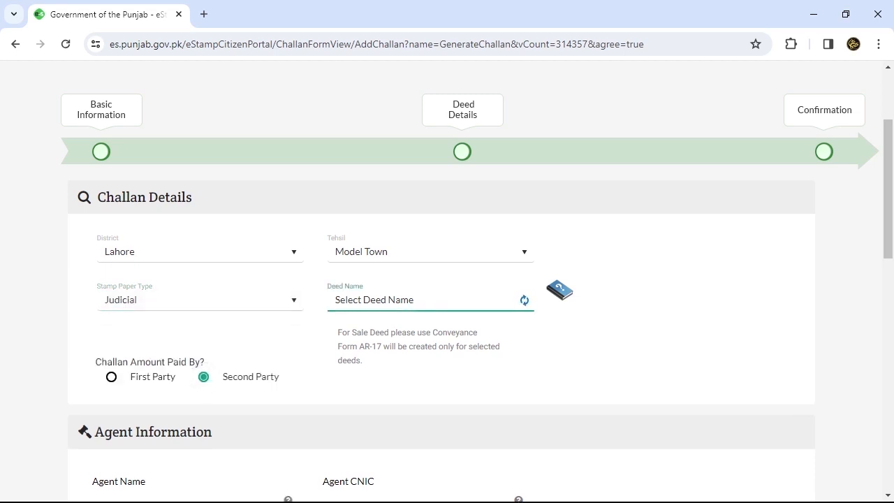
pyautogui.hotkey('alt', 'Down')
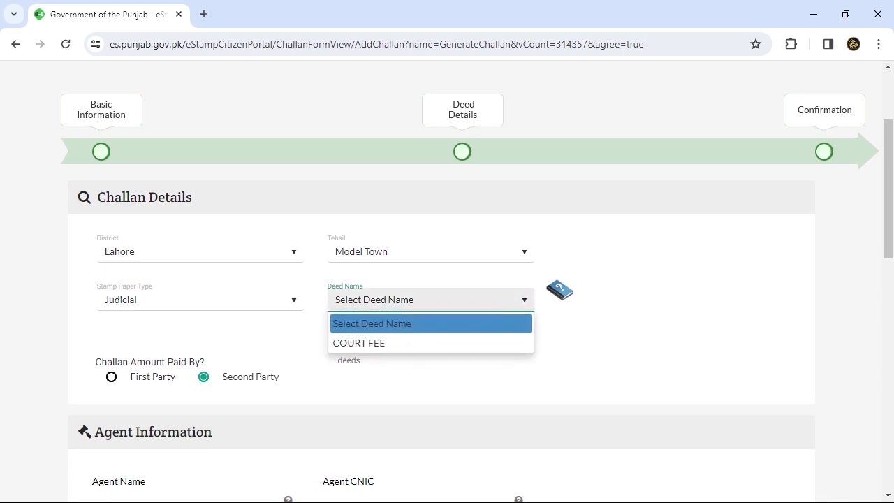
pyautogui.press('Down')
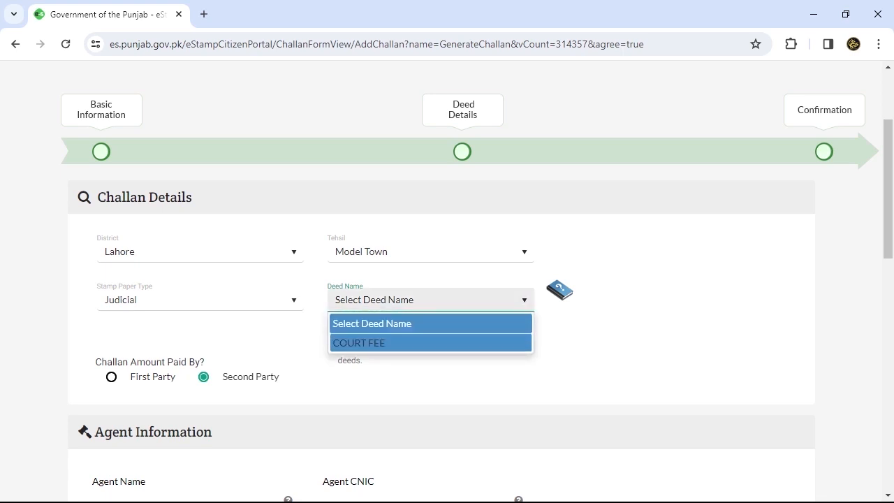
pyautogui.press('Return')
pyautogui.scroll(-1, 447, 279)
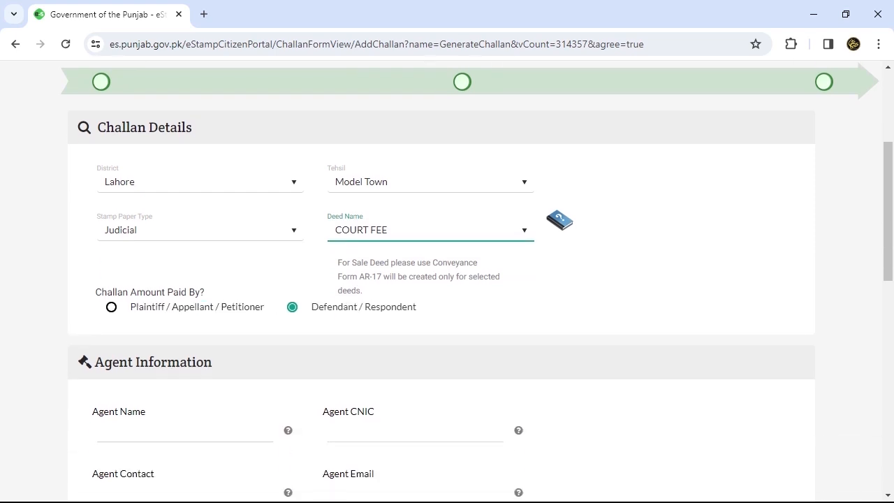
# - Select Plaintiff / Appellant / Petitioner as payer, then go to the Agent Name field
pyautogui.press('Tab')
pyautogui.press('Left')
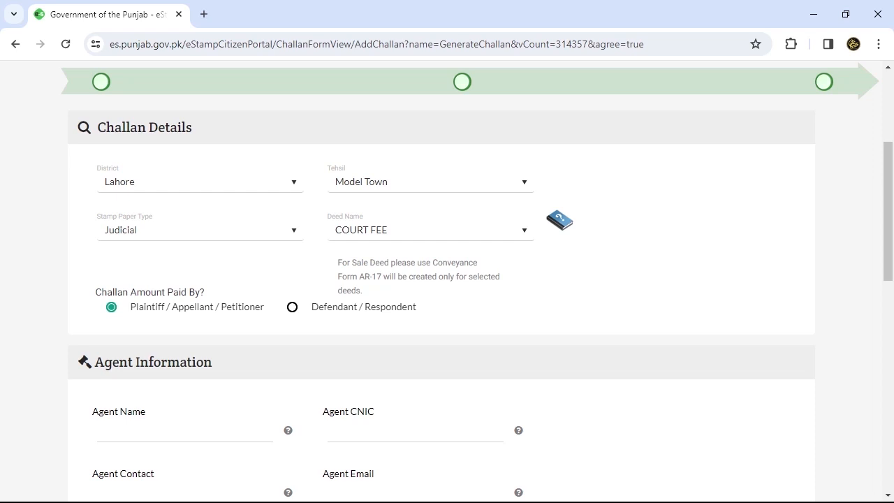
pyautogui.scroll(-3, 447, 279)
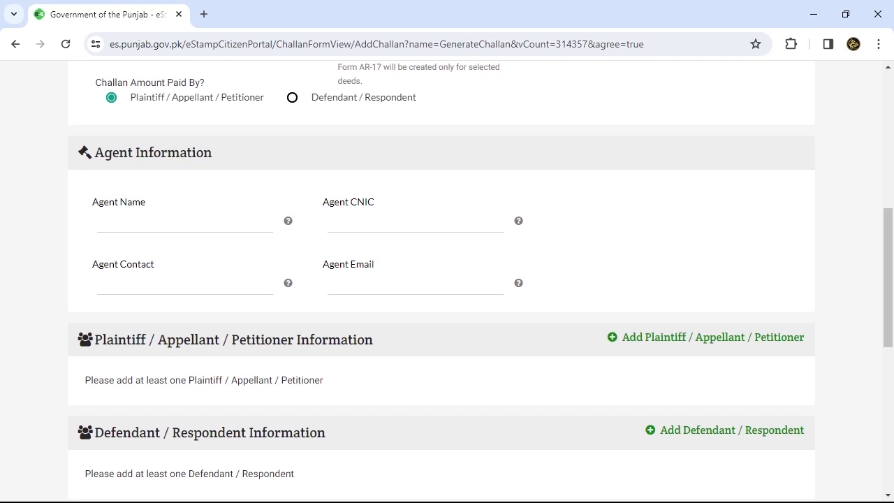
pyautogui.click(185, 222)
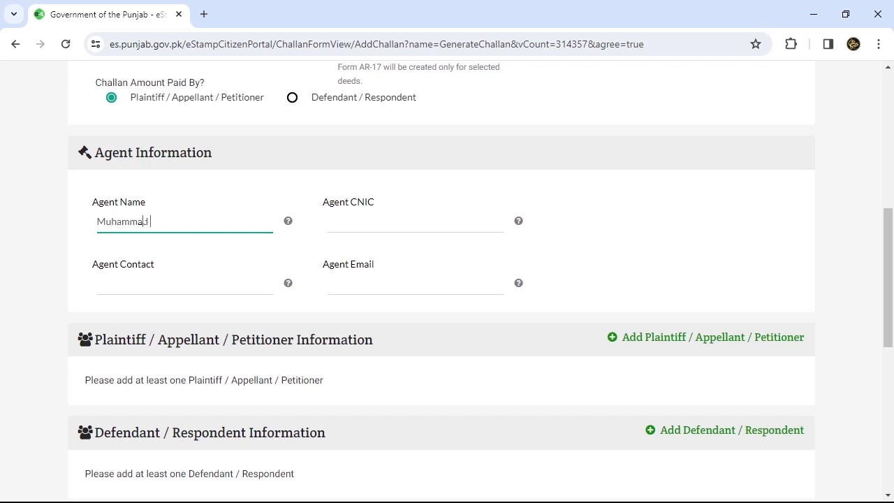
# - Enter the agent's full name, CNIC number and contact phone number
pyautogui.click(415, 221)
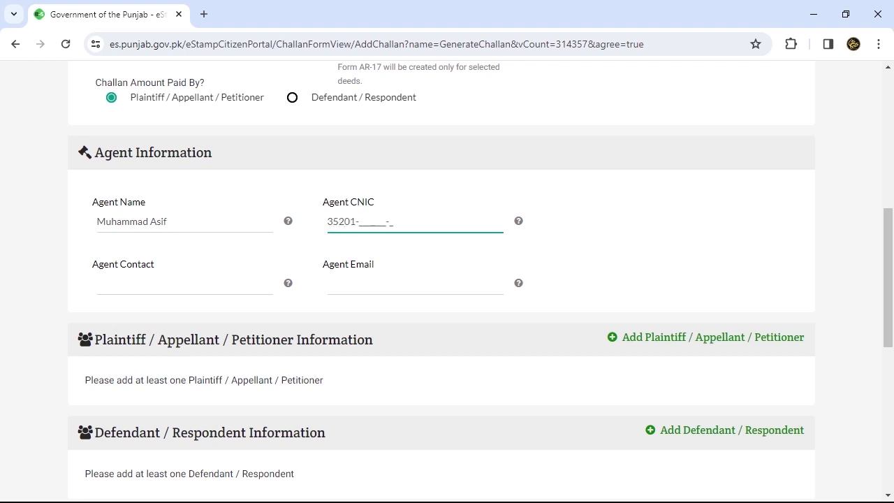
pyautogui.click(184, 285)
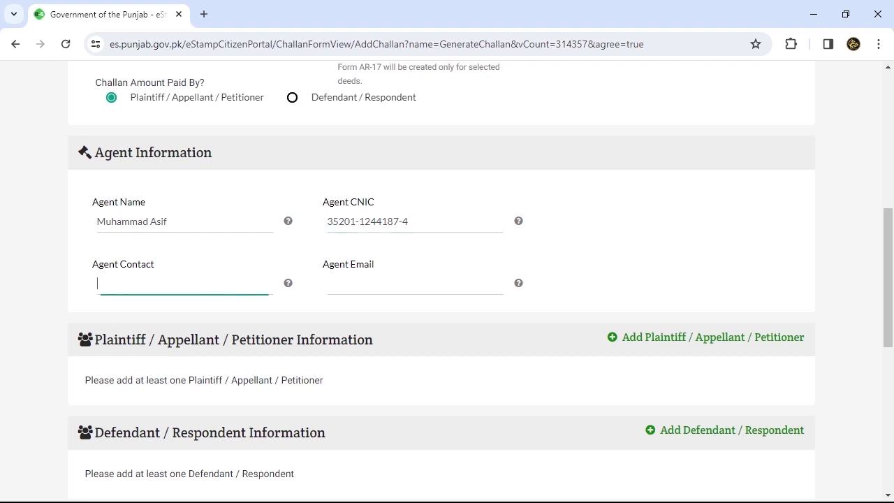
pyautogui.scroll(-4, 447, 279)
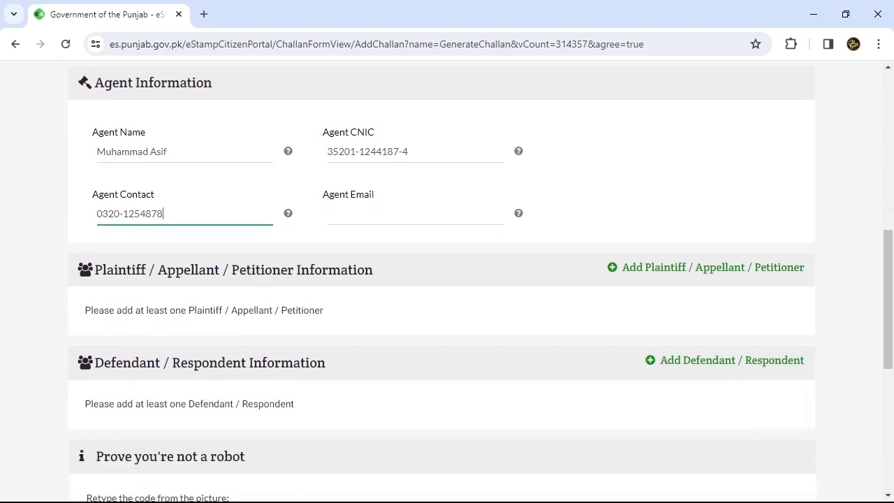
pyautogui.scroll(-1, 448, 279)
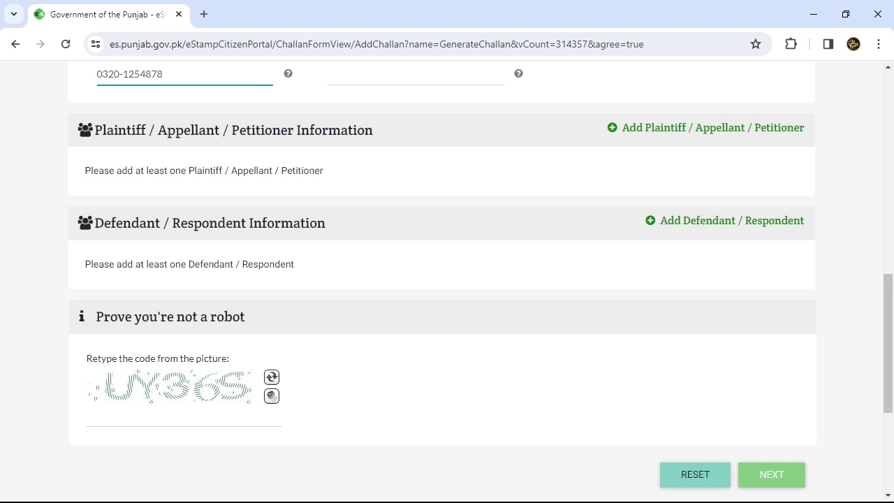
pyautogui.moveTo(95, 222); pyautogui.dragTo(246, 222)
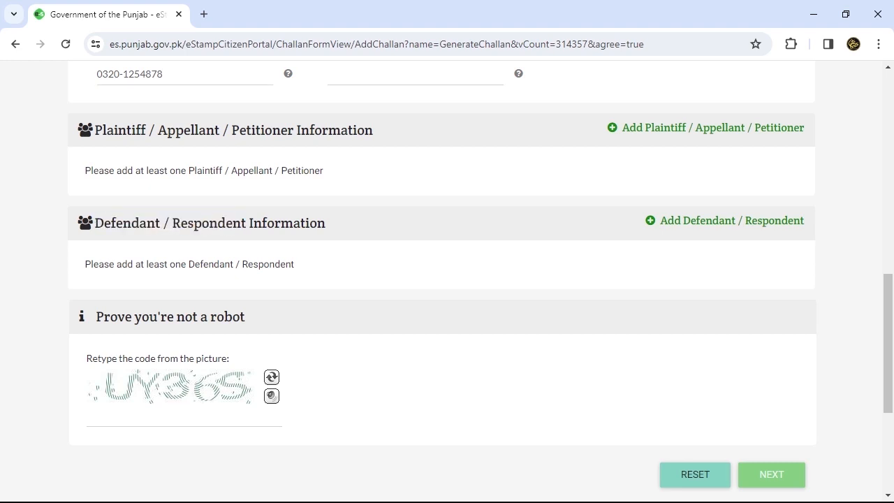
pyautogui.moveTo(95, 130); pyautogui.dragTo(220, 130)
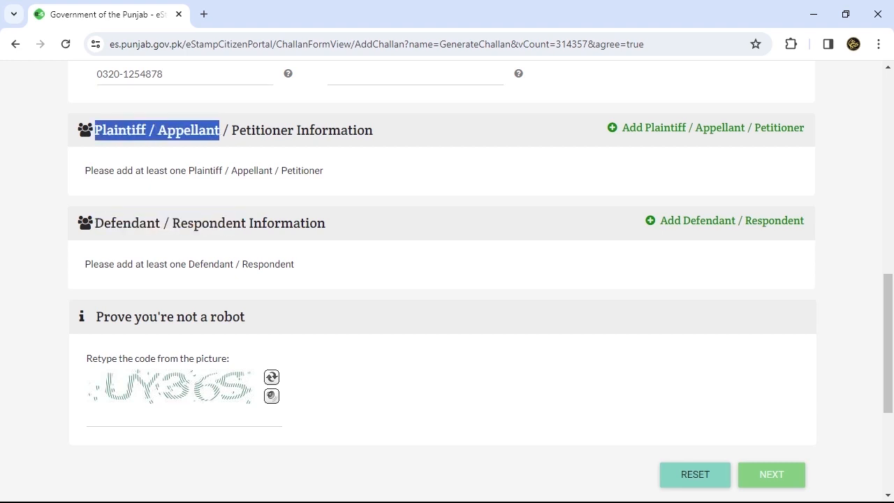
pyautogui.click(219, 130)
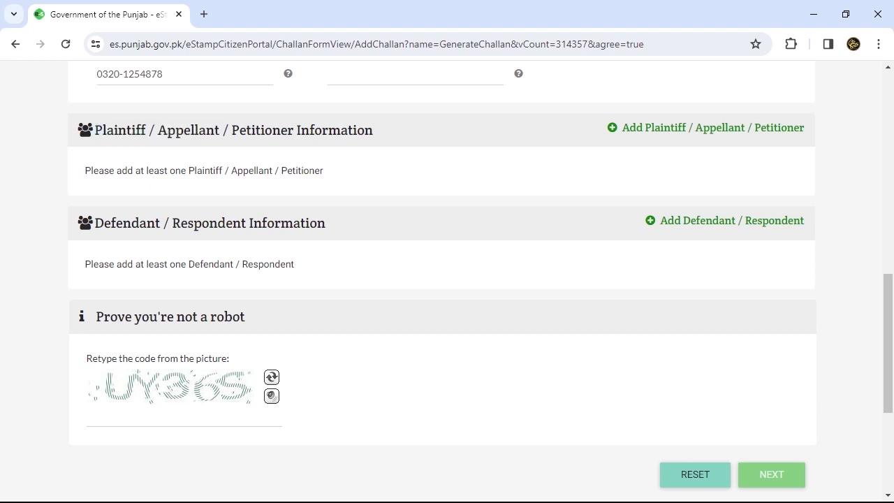
pyautogui.moveTo(219, 130); pyautogui.dragTo(103, 130)
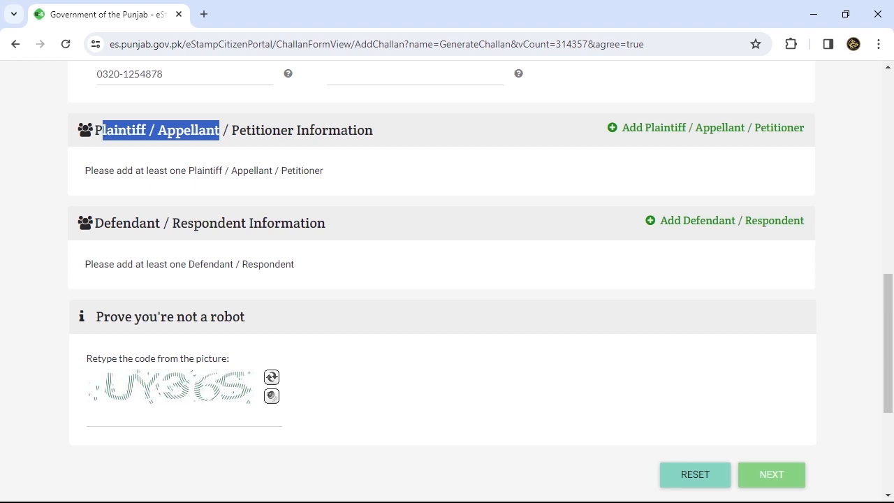
pyautogui.moveTo(95, 223); pyautogui.dragTo(245, 223)
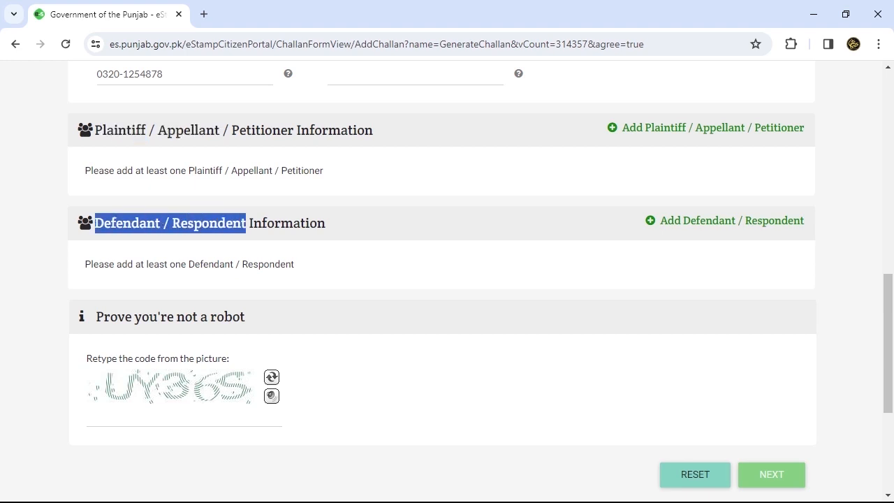
pyautogui.click(246, 223)
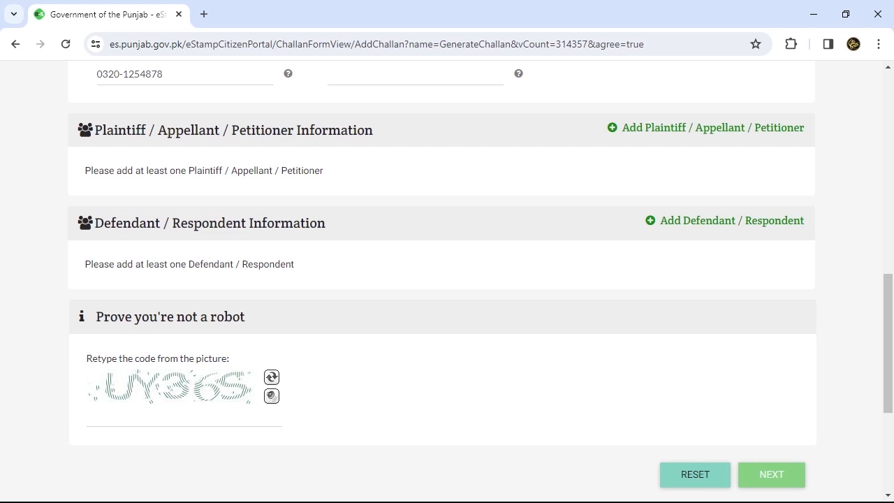
pyautogui.moveTo(95, 130); pyautogui.dragTo(252, 130)
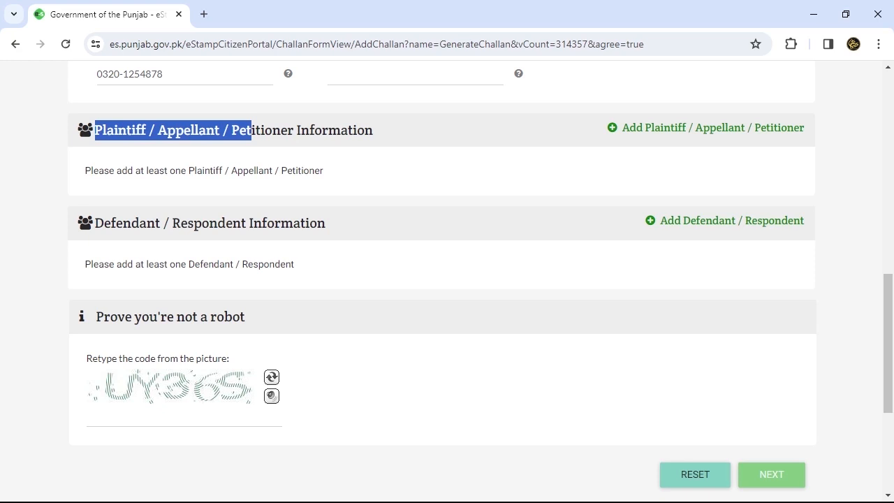
pyautogui.moveTo(326, 223); pyautogui.dragTo(194, 222)
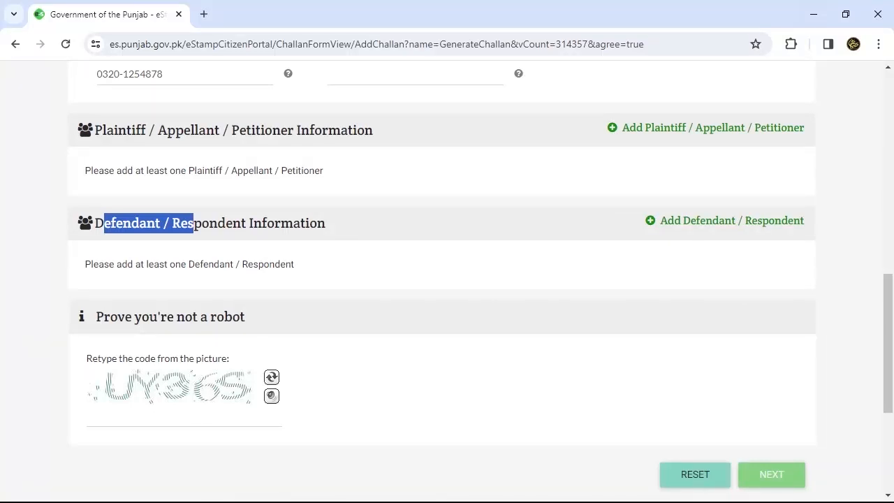
pyautogui.scroll(1, 447, 279)
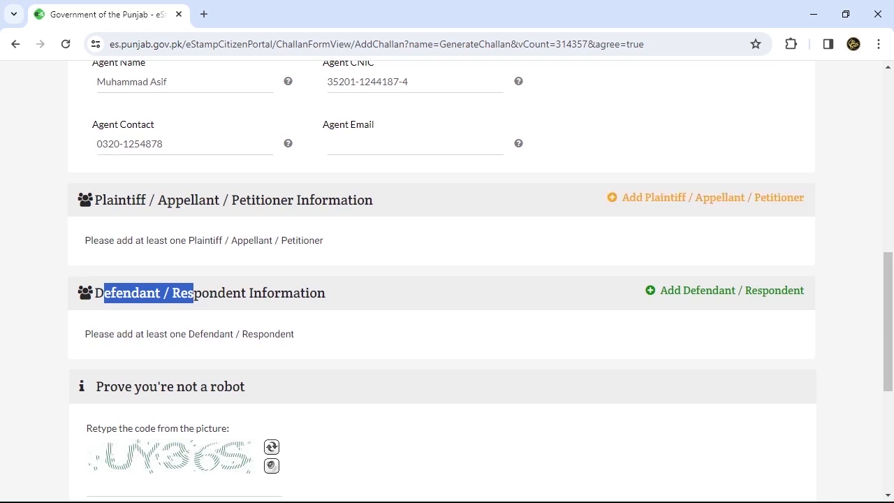
# - Add a plaintiff with their name, CNIC number and relation S/O
pyautogui.click(706, 197)
pyautogui.click(283, 169)
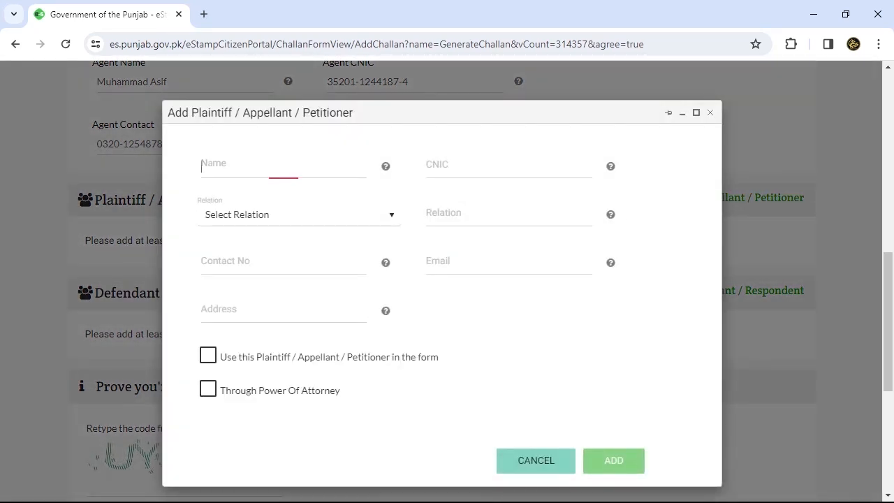
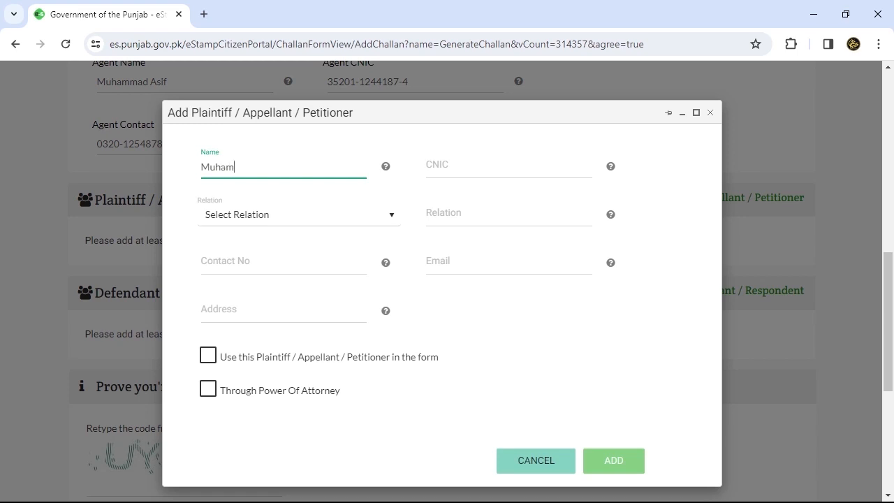
pyautogui.press('Tab')
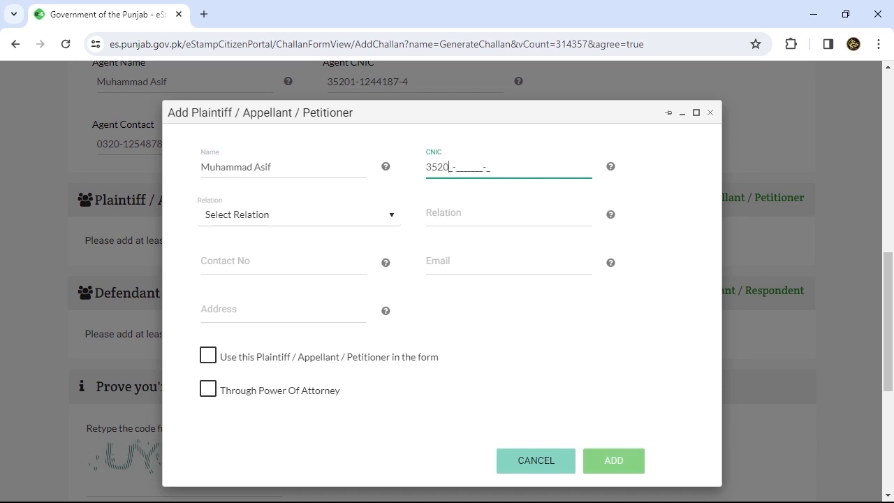
pyautogui.press('Tab')
pyautogui.hotkey('alt', 'Down')
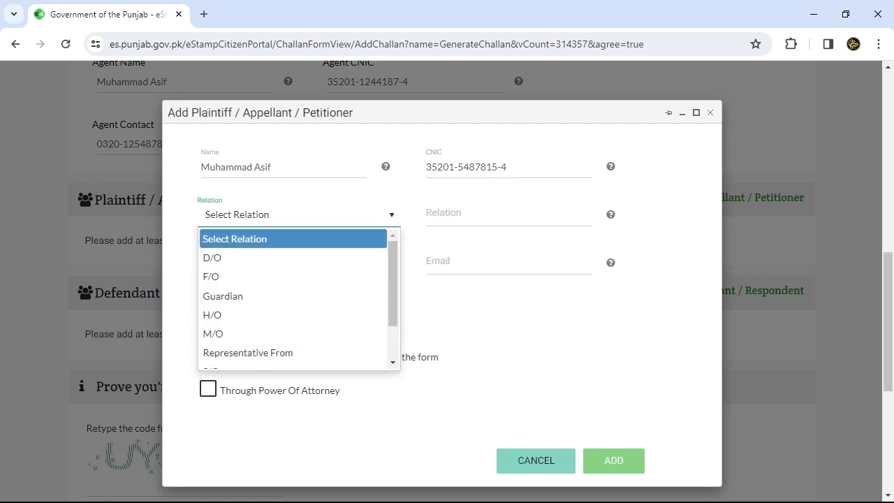
pyautogui.press('Down')
pyautogui.press('Down')
pyautogui.press('Down')
pyautogui.press('Down')
pyautogui.press('Down')
pyautogui.press('Down')
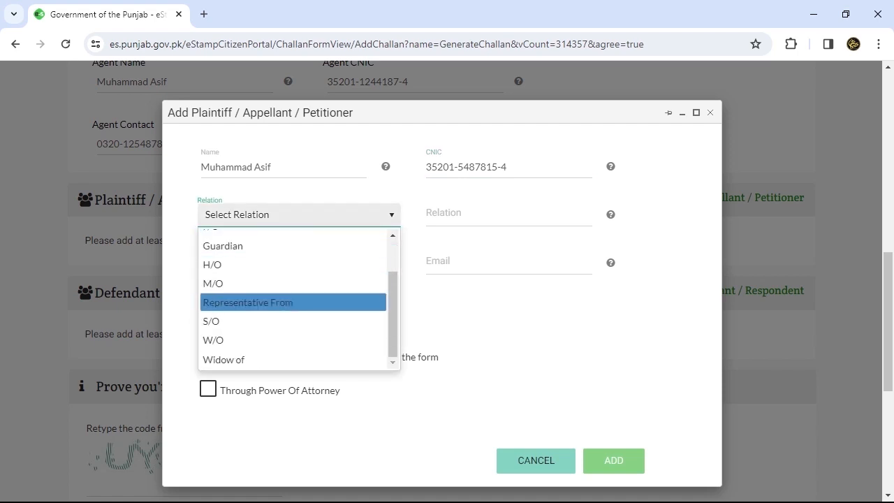
pyautogui.press('Down')
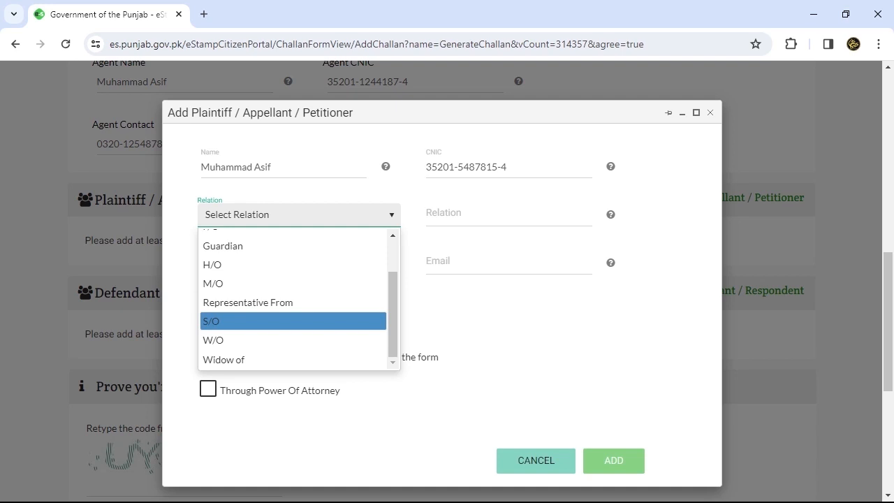
pyautogui.press('Return')
# - Fill in the plaintiff's father's name, contact number and address
pyautogui.click(508, 215)
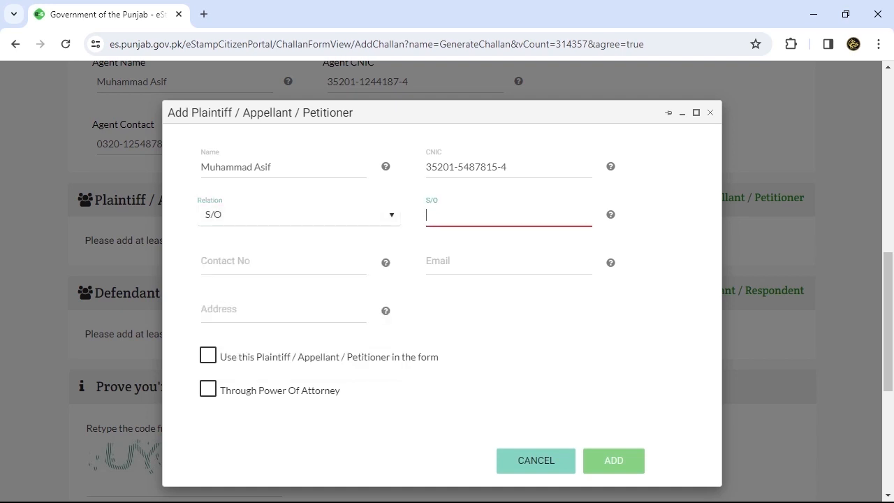
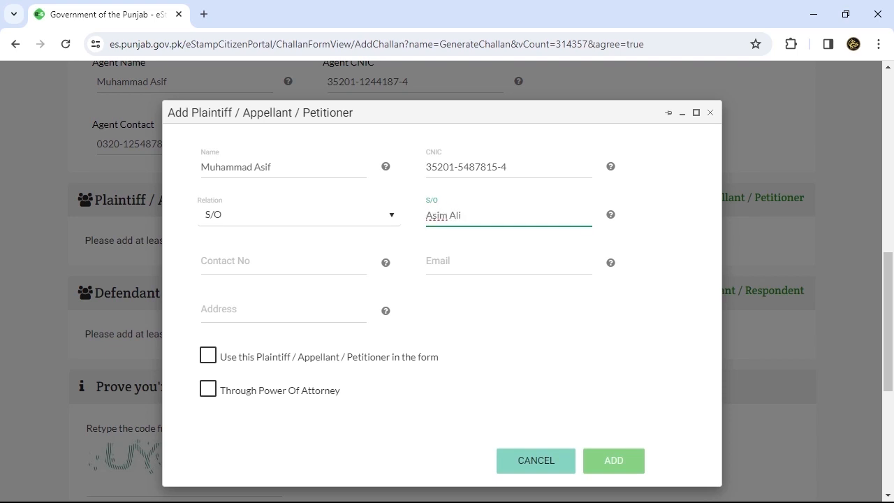
pyautogui.click(283, 264)
pyautogui.write('030000000000')
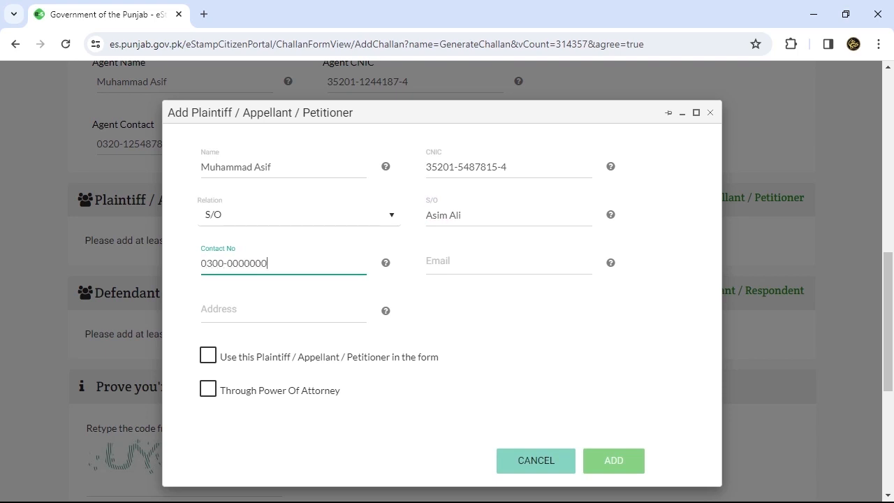
pyautogui.click(508, 264)
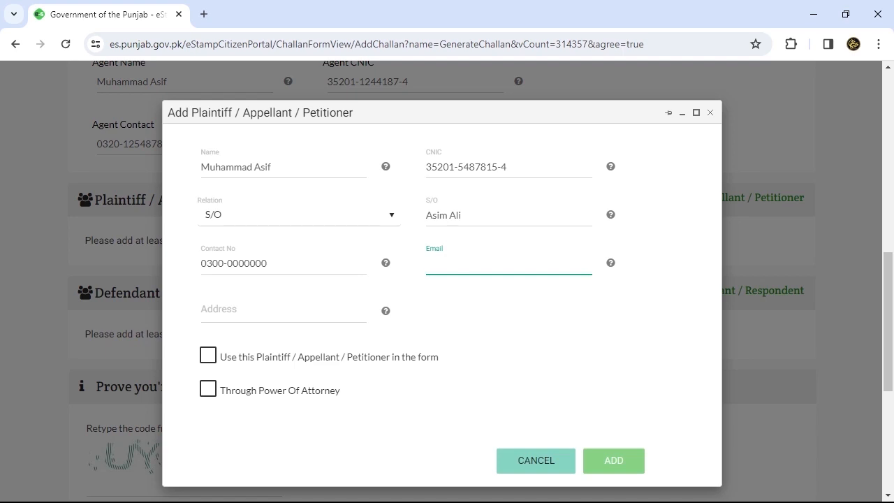
pyautogui.click(283, 311)
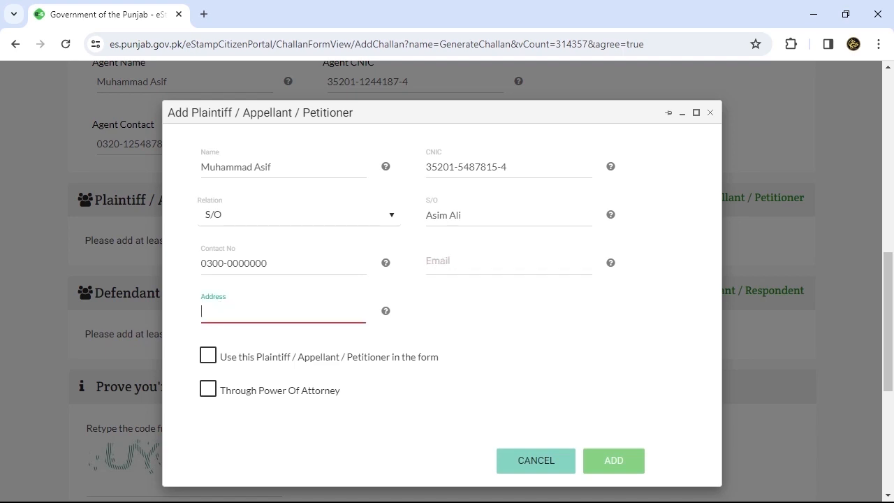
pyautogui.write('Lahore Cantt')
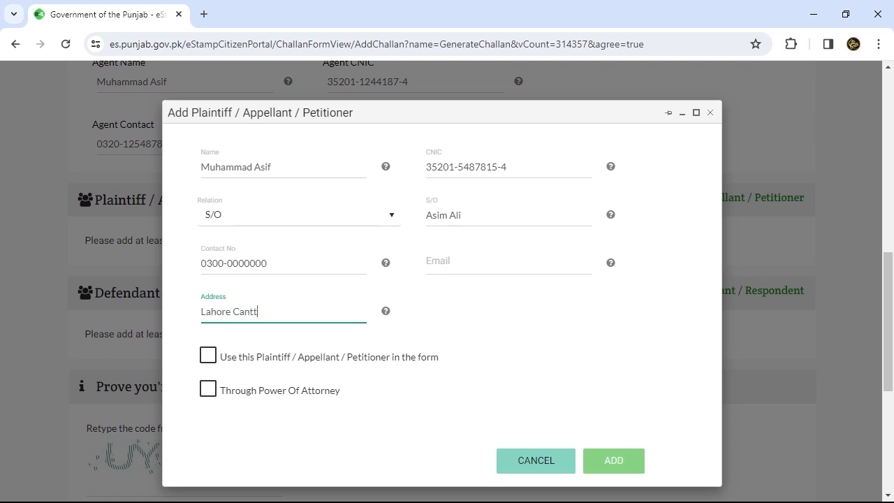
pyautogui.press('BackSpace')
pyautogui.press('BackSpace')
pyautogui.press('BackSpace')
pyautogui.press('BackSpace')
pyautogui.press('BackSpace')
pyautogui.press('BackSpace')
pyautogui.press('BackSpace')
pyautogui.press('BackSpace')
pyautogui.press('BackSpace')
pyautogui.press('BackSpace')
pyautogui.press('BackSpace')
pyautogui.press('BackSpace')
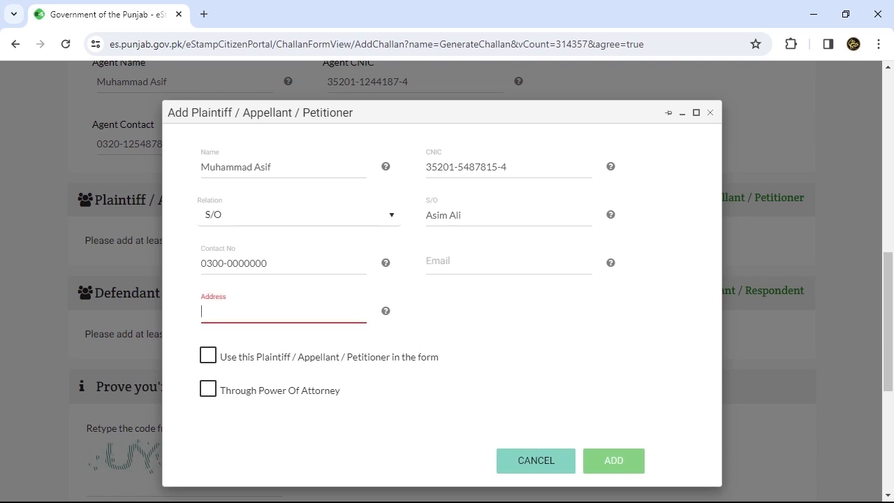
pyautogui.write('MOdel')
pyautogui.press('BackSpace')
pyautogui.press('BackSpace')
pyautogui.press('BackSpace')
pyautogui.press('BackSpace')
pyautogui.write('io')
pyautogui.press('BackSpace')
pyautogui.press('BackSpace')
pyautogui.write('odel')
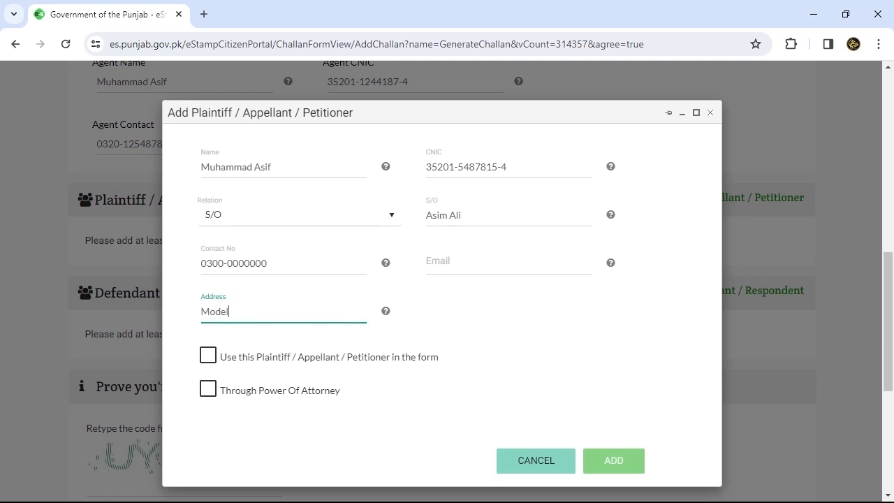
pyautogui.write(' Town')
# - Mark the plaintiff for use on the form and through power of attorney, and add them
pyautogui.press('Tab')
pyautogui.press('space')
pyautogui.press('Tab')
pyautogui.press('space')
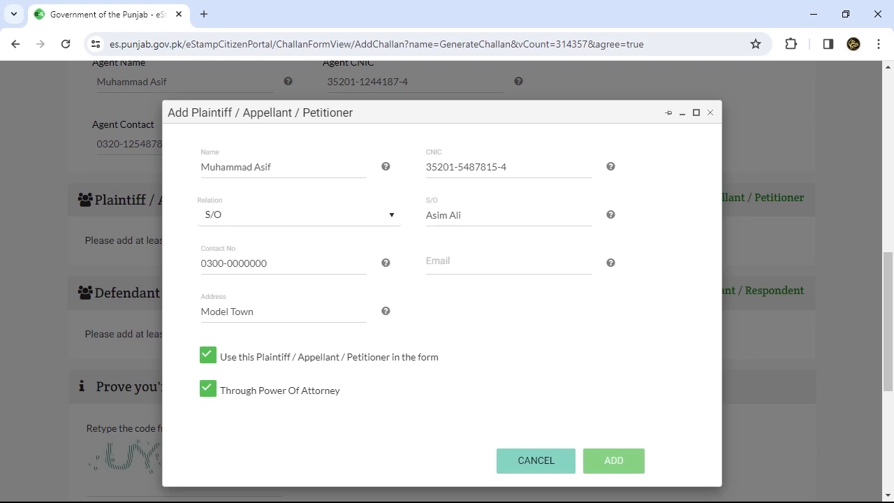
pyautogui.press('Tab')
pyautogui.press('Return')
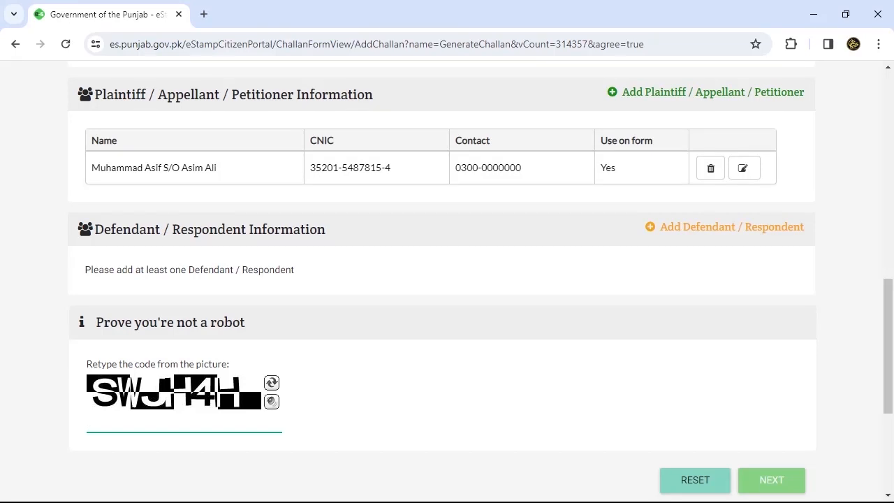
pyautogui.click(731, 226)
# - Enter the defendant's name, CNIC number and relation S/O
pyautogui.click(283, 170)
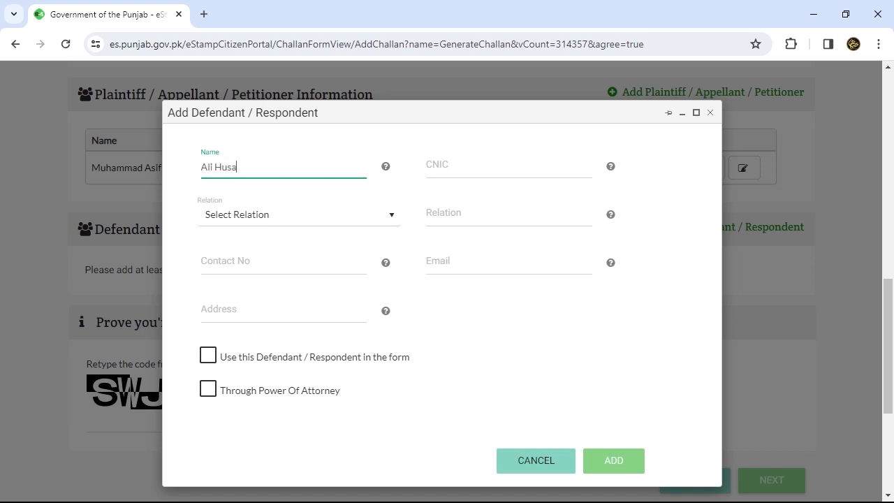
pyautogui.press('Tab')
pyautogui.write('0')
pyautogui.press('BackSpace')
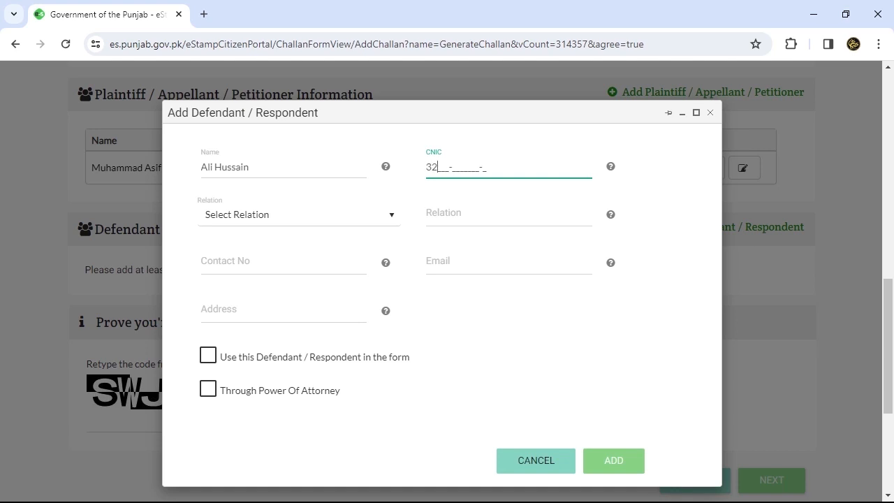
pyautogui.click(299, 214)
pyautogui.press('Down')
pyautogui.press('Down')
pyautogui.press('Down')
pyautogui.press('Down')
pyautogui.press('Down')
pyautogui.press('Down')
pyautogui.press('Down')
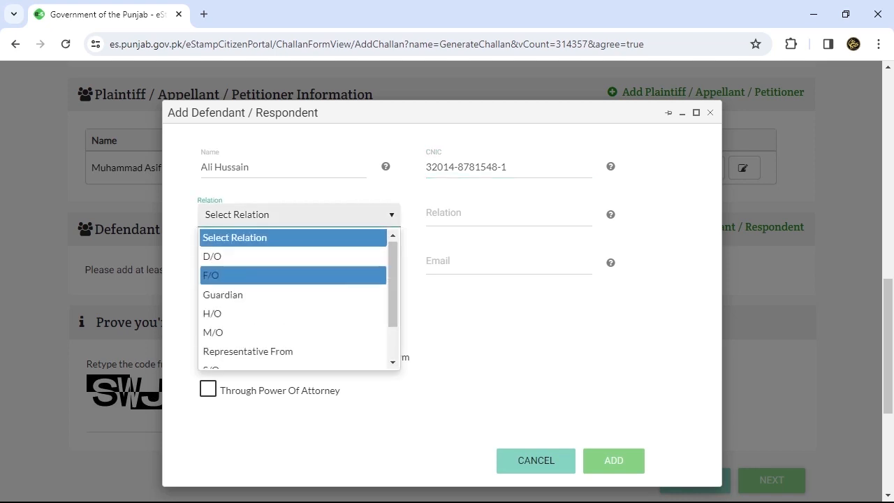
pyautogui.press('Return')
# - Add the defendant's father's name, contact and address, tick both checkboxes, and add them
pyautogui.click(509, 217)
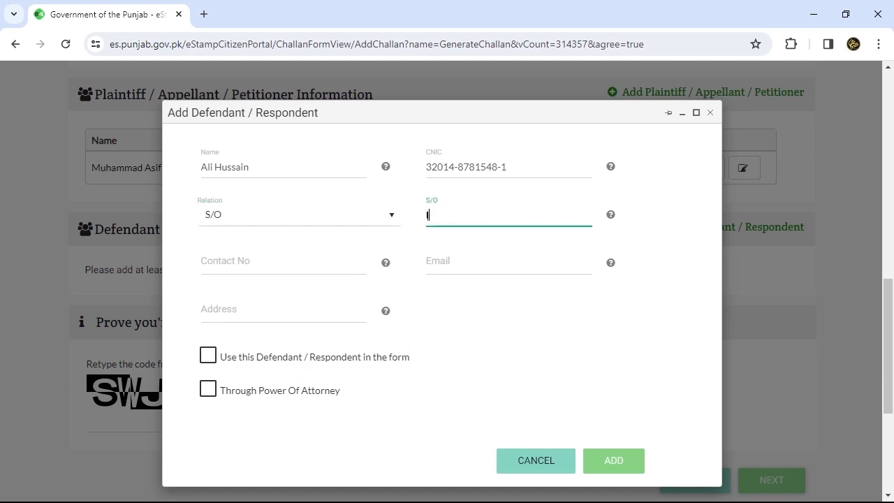
pyautogui.click(282, 264)
pyautogui.write('0300-0000000')
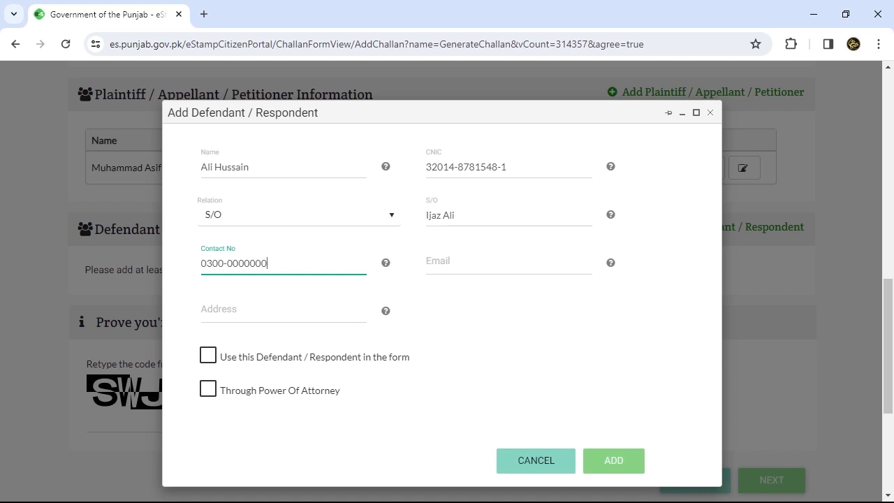
pyautogui.click(283, 315)
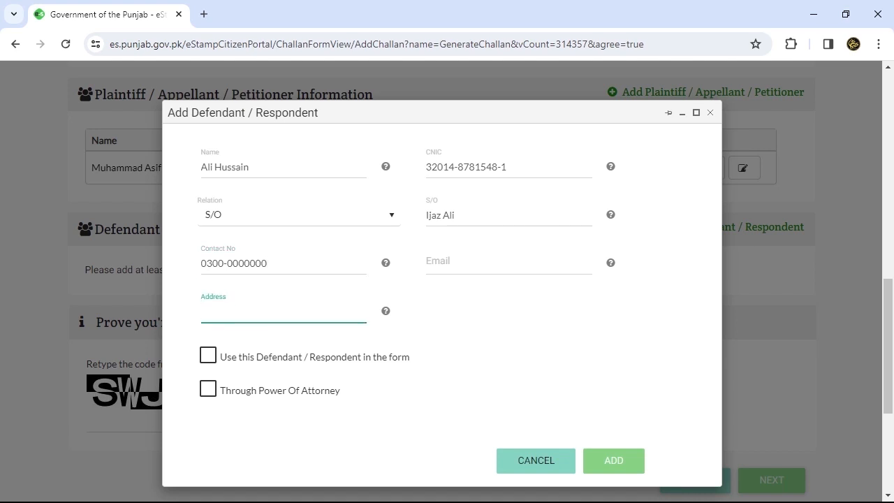
pyautogui.write('Model')
pyautogui.write('Town Lahore')
pyautogui.click(208, 356)
pyautogui.click(208, 389)
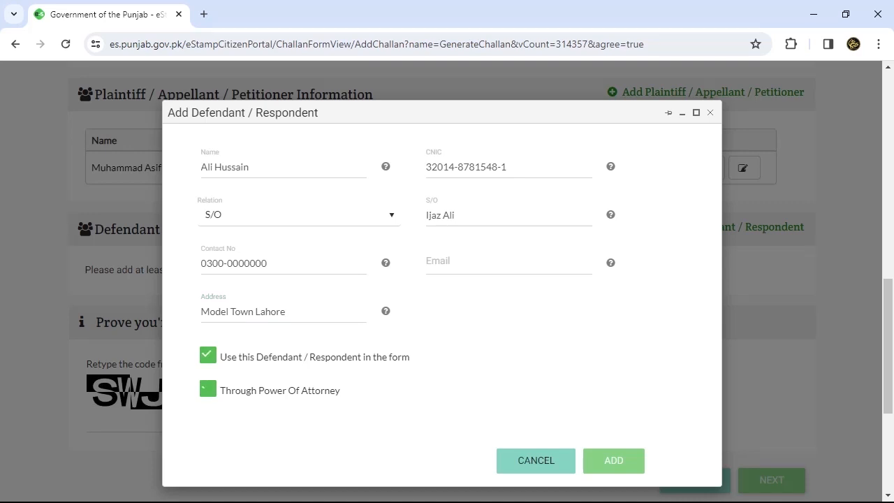
pyautogui.click(614, 460)
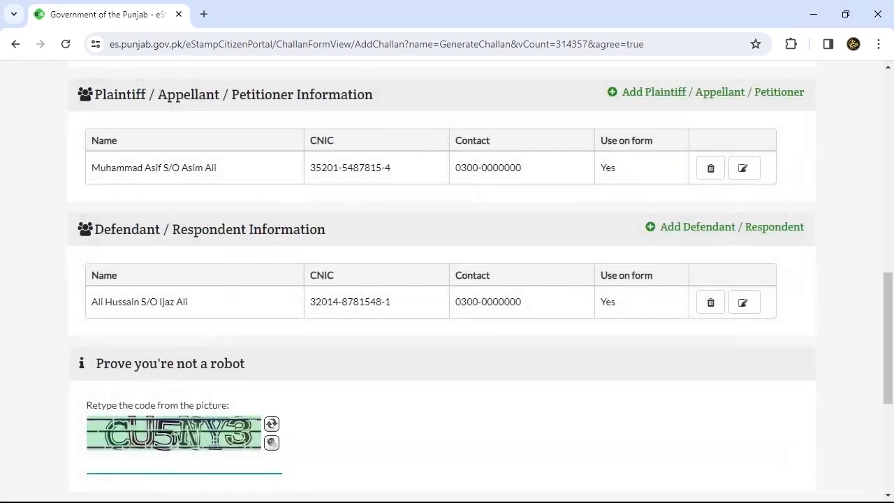
# - Enter the captcha verification code and submit the basic information
pyautogui.scroll(-2, 447, 280)
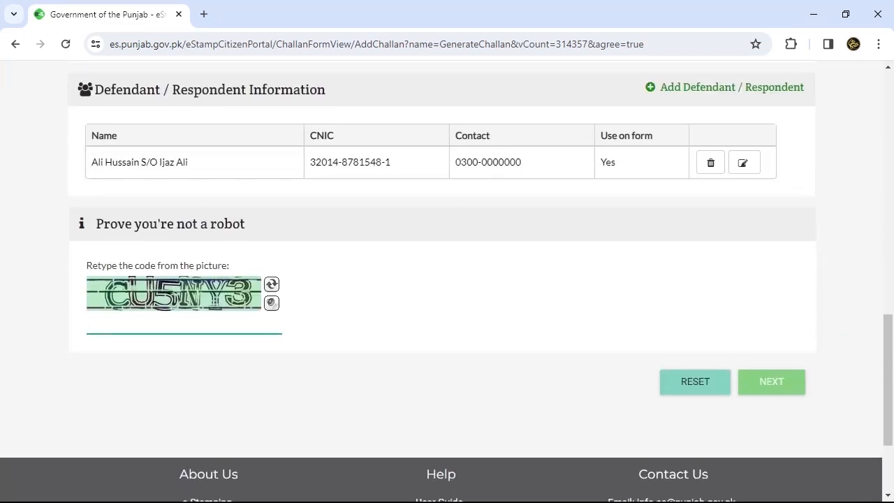
pyautogui.write('CU5NY3')
pyautogui.click(772, 382)
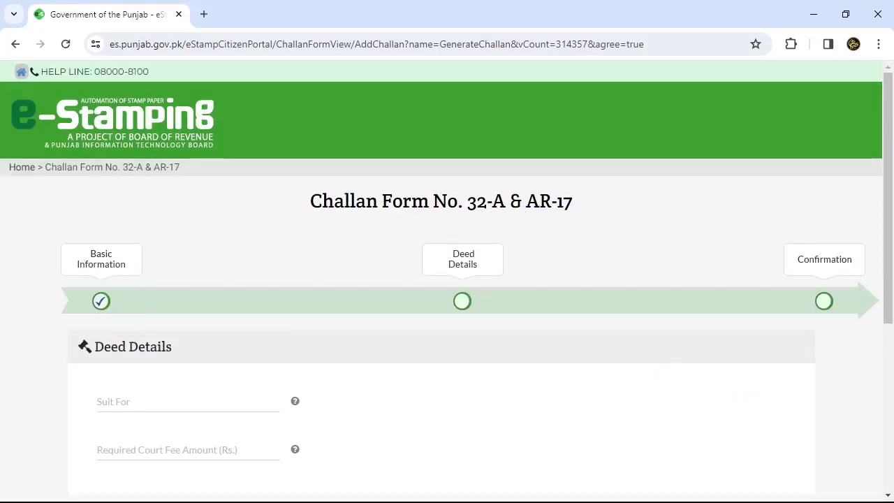
# - Enter suit for Furad with required court fee 1200 and submit the deed details
pyautogui.scroll(-2, 447, 279)
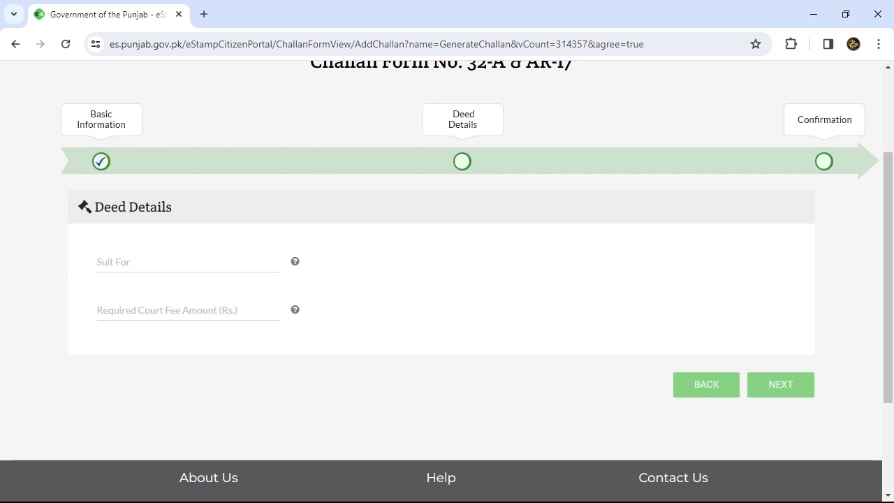
pyautogui.click(188, 262)
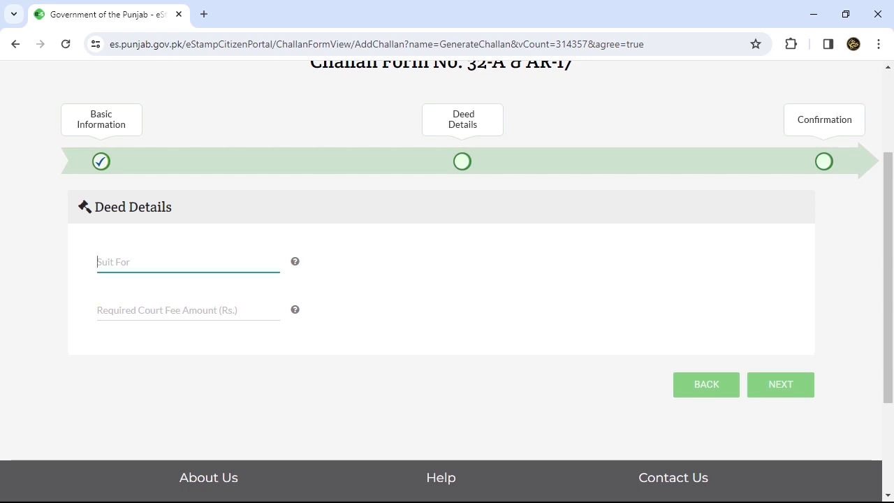
pyautogui.write('F')
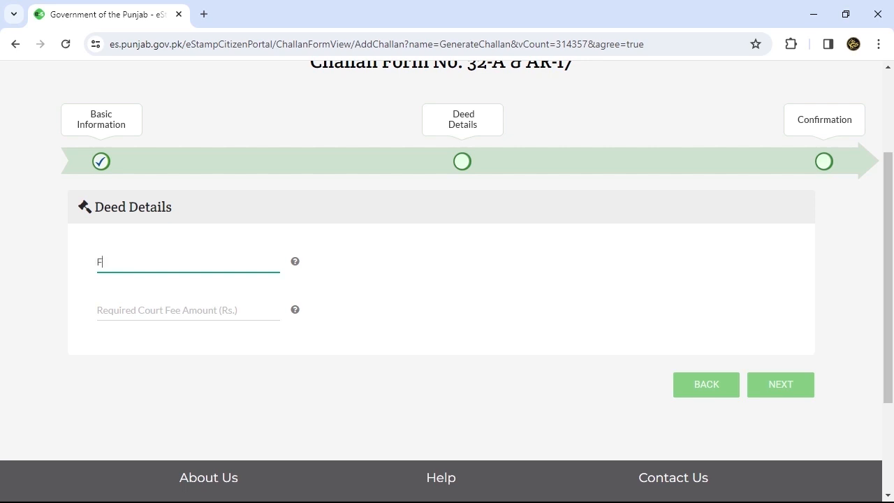
pyautogui.write('urad')
pyautogui.click(167, 310)
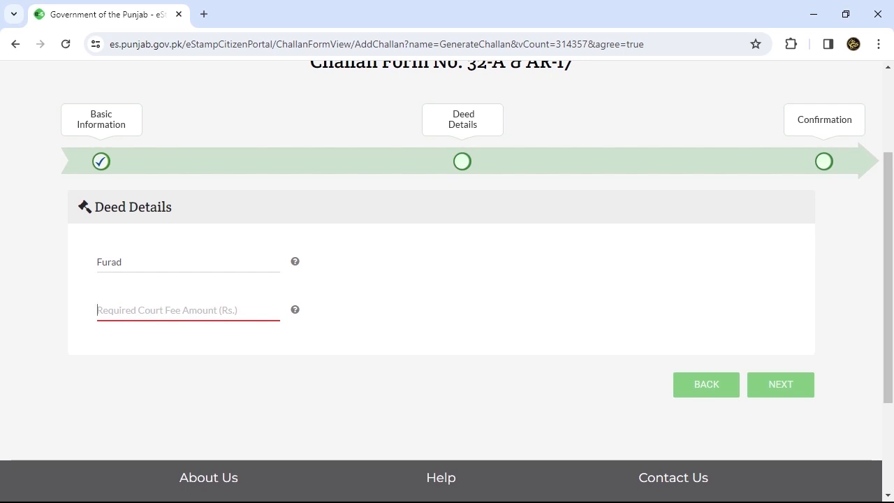
pyautogui.write('1200')
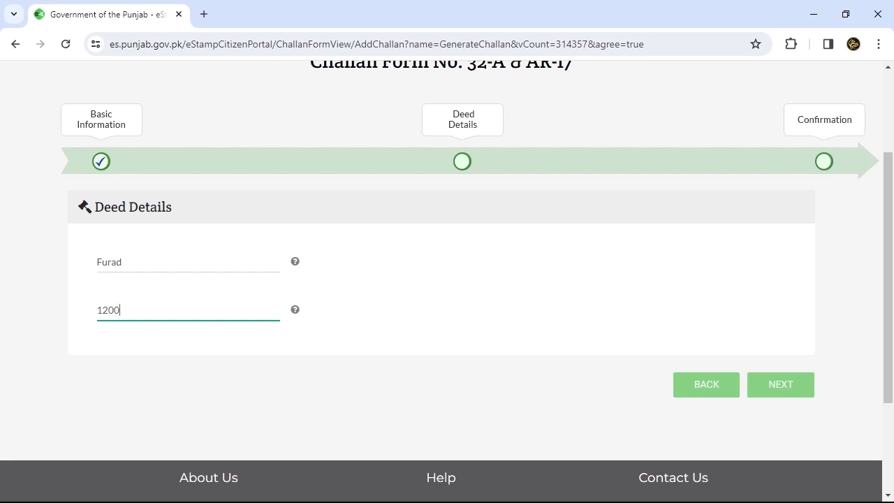
pyautogui.scroll(-2, 447, 280)
pyautogui.scroll(2, 447, 280)
pyautogui.moveTo(295, 309)
pyautogui.press('Tab')
pyautogui.press('Tab')
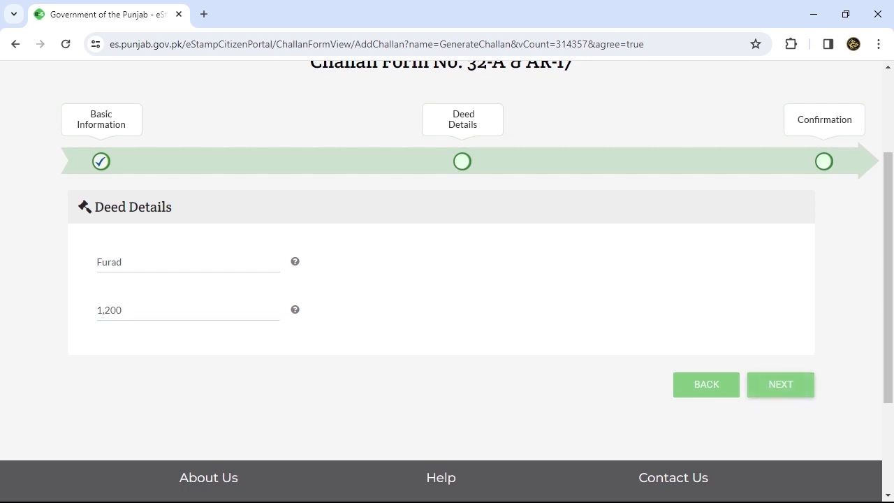
pyautogui.press('Return')
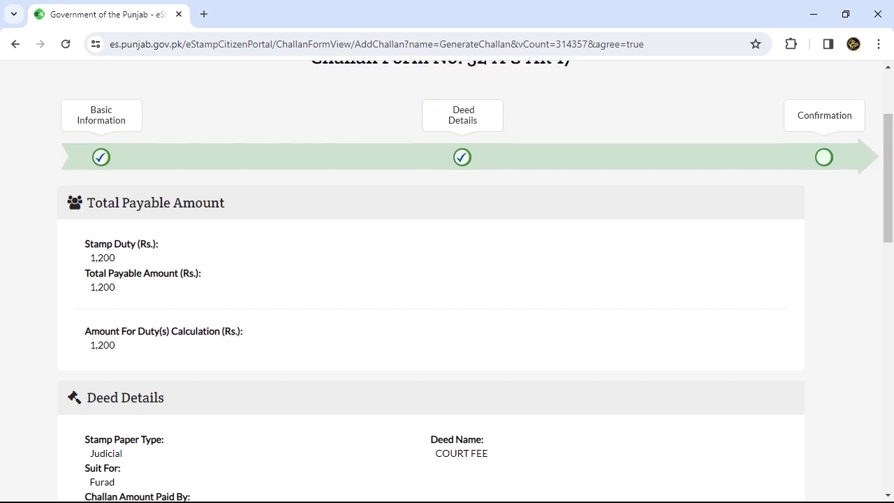
# - Review the summary, save the challan and generate its Rs. 1,200 Form 32-A PDF
pyautogui.scroll(-4, 448, 280)
pyautogui.scroll(-4, 447, 280)
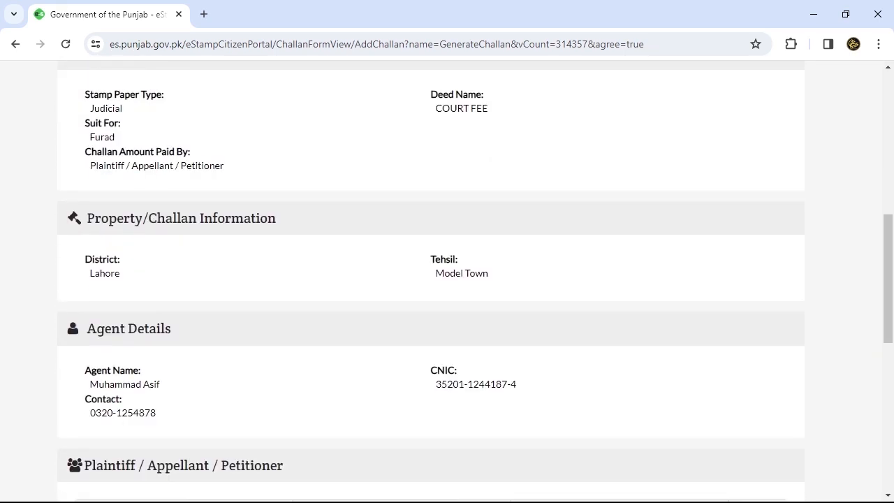
pyautogui.scroll(-2, 447, 280)
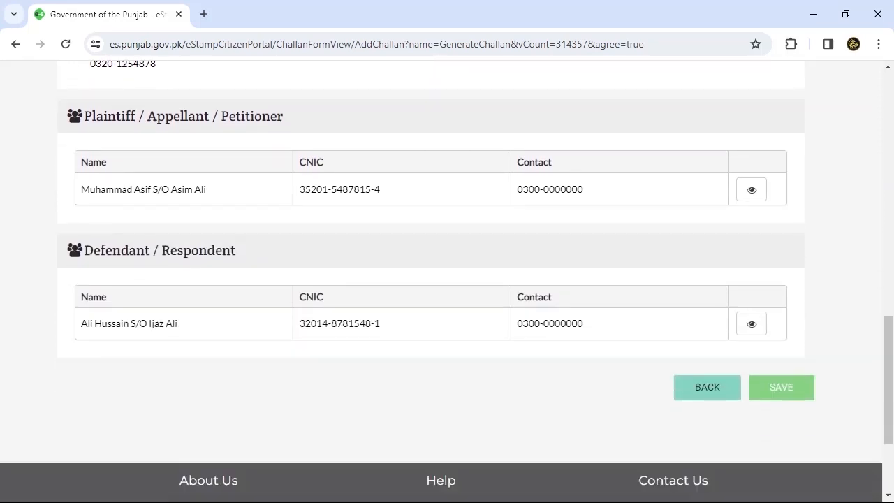
pyautogui.scroll(10, 447, 280)
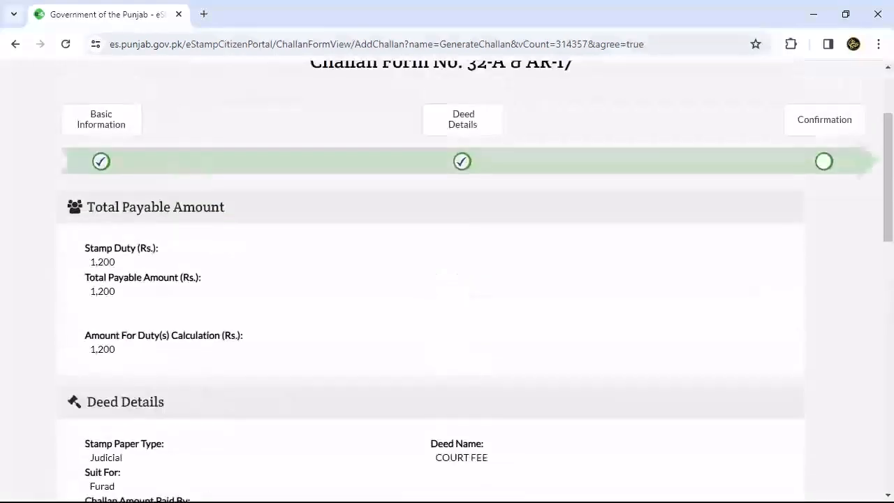
pyautogui.scroll(-10, 448, 279)
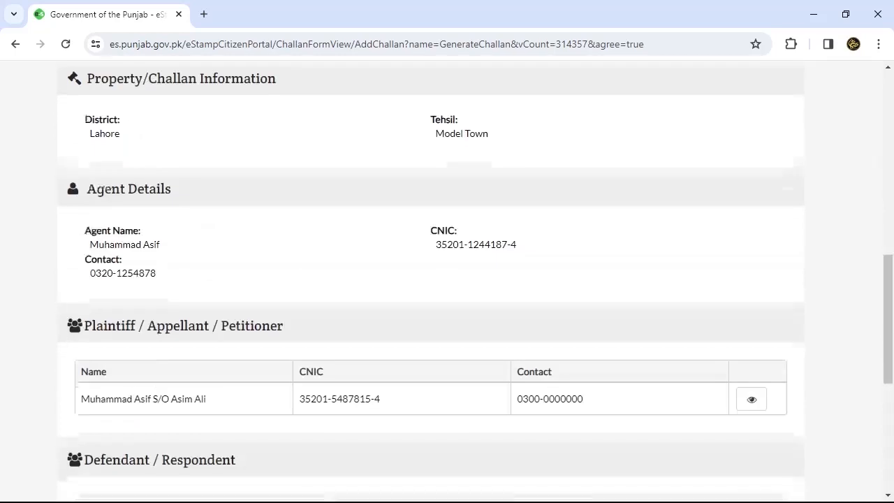
pyautogui.click(781, 387)
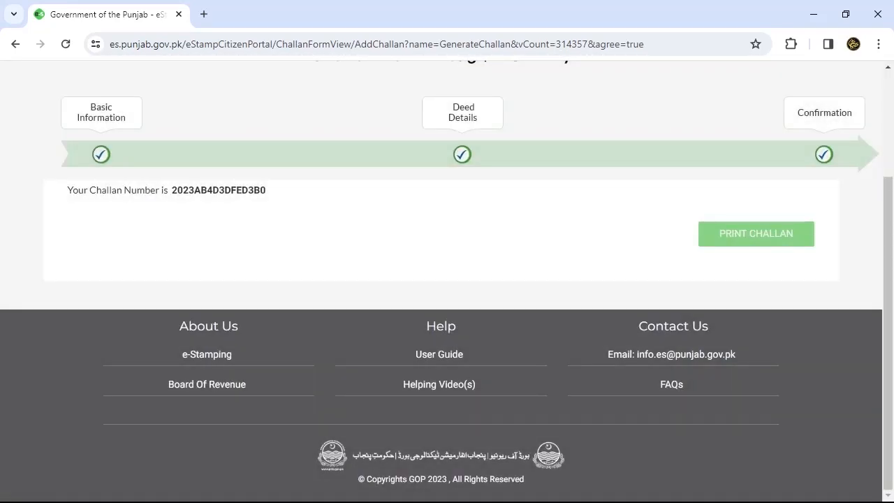
pyautogui.click(756, 234)
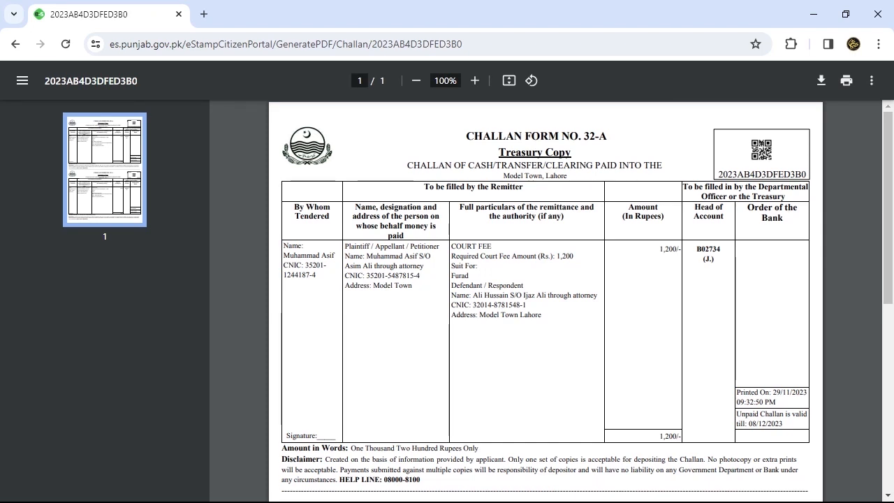
# - Check the remitter, plaintiff and defendant names, CNICs and addresses on the challan
pyautogui.scroll(-5, 544, 301)
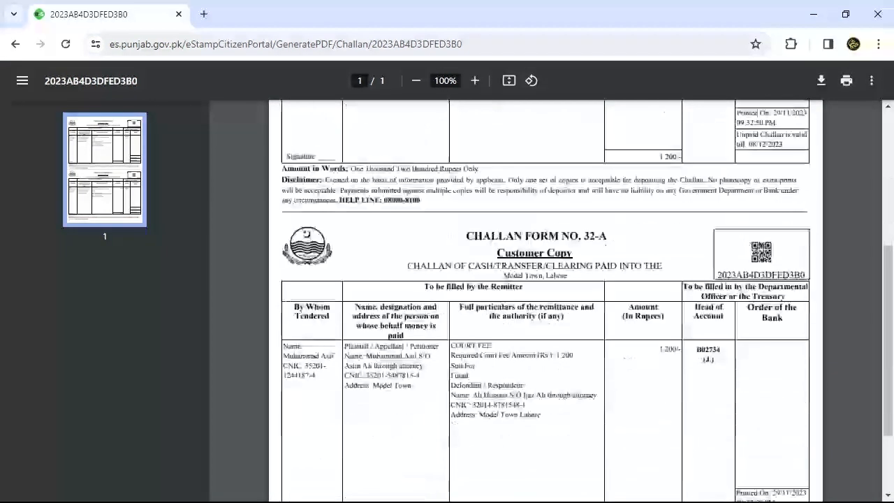
pyautogui.scroll(-1, 545, 300)
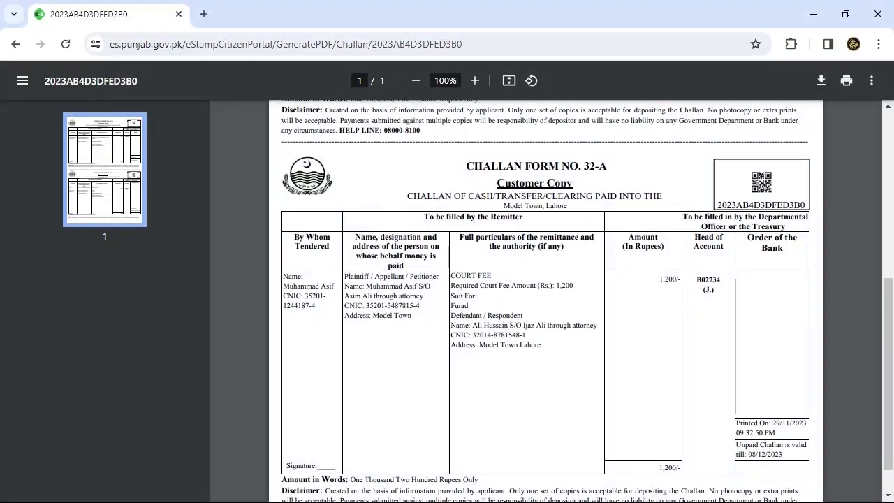
pyautogui.moveTo(327, 296); pyautogui.dragTo(292, 276)
pyautogui.click(292, 277)
pyautogui.moveTo(414, 316); pyautogui.dragTo(366, 286)
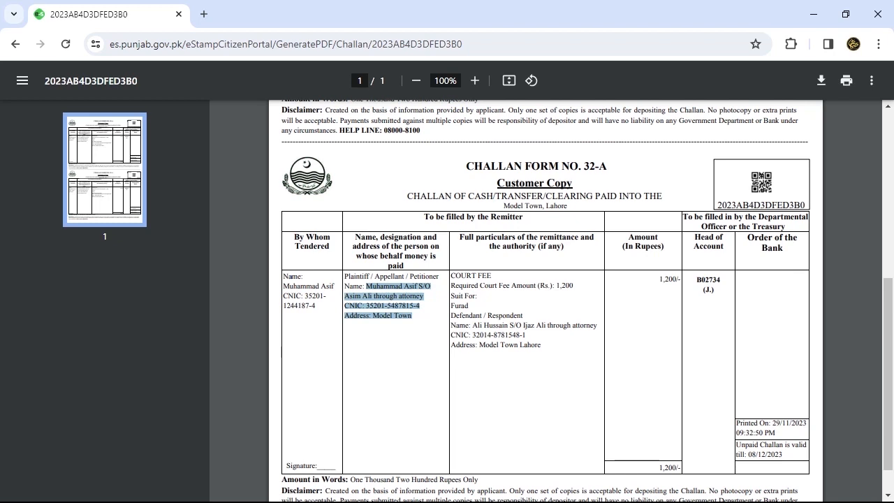
pyautogui.moveTo(540, 345); pyautogui.dragTo(469, 326)
pyautogui.click(734, 328)
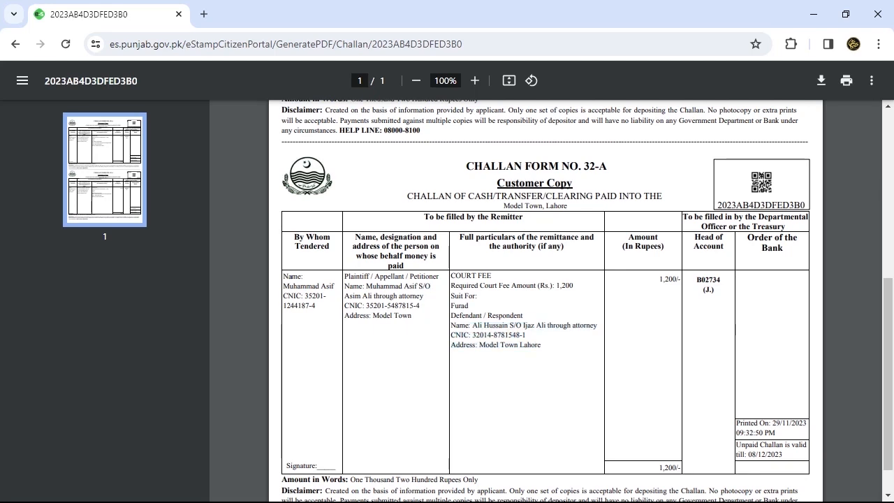
# - Verify the 1,200 court fee amount, the printed-on date and the unpaid validity note
pyautogui.doubleClick(669, 279)
pyautogui.scroll(-1, 545, 301)
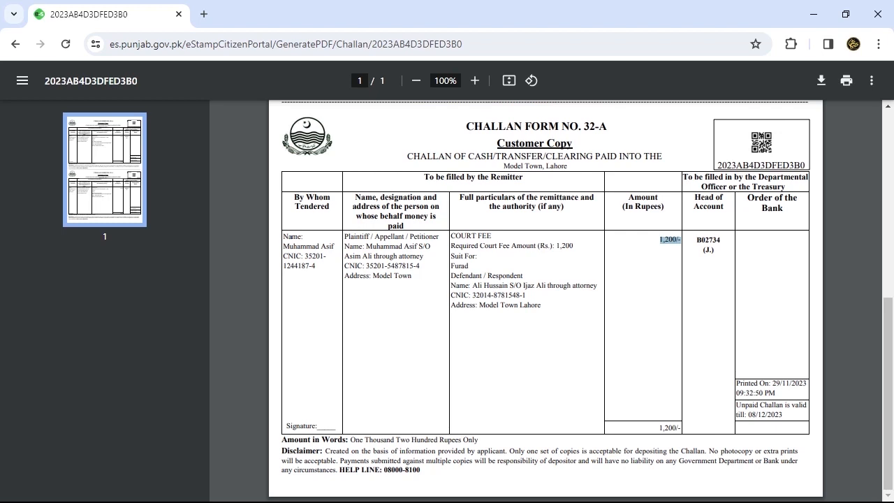
pyautogui.moveTo(777, 393); pyautogui.dragTo(737, 383)
pyautogui.moveTo(790, 406); pyautogui.dragTo(741, 406)
pyautogui.click(742, 406)
pyautogui.scroll(5, 292, 237)
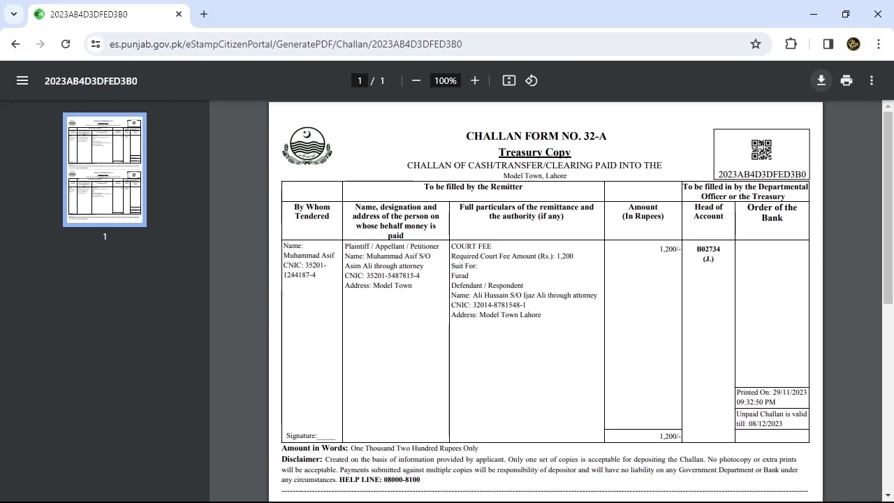
pyautogui.click(822, 81)
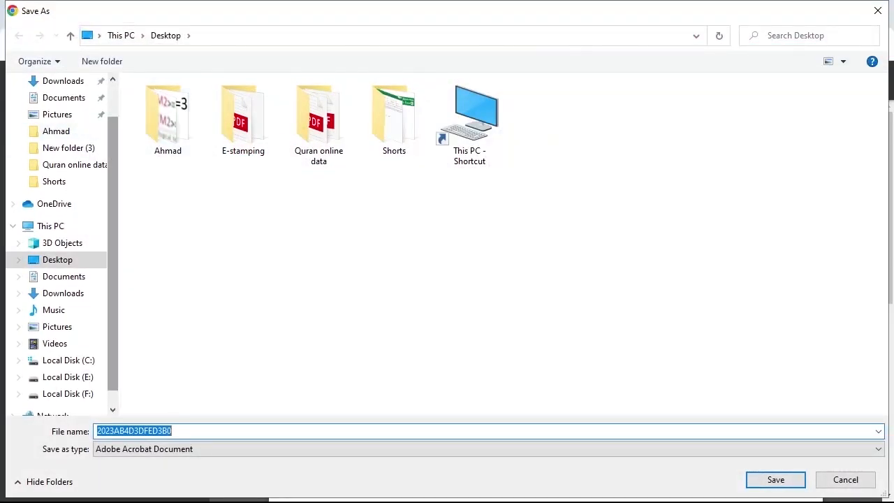
pyautogui.scroll(1, 63, 245)
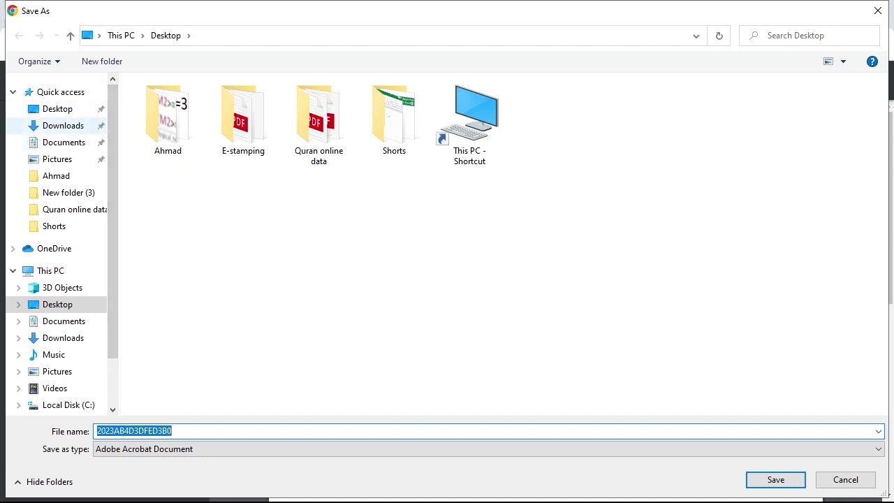
pyautogui.click(58, 109)
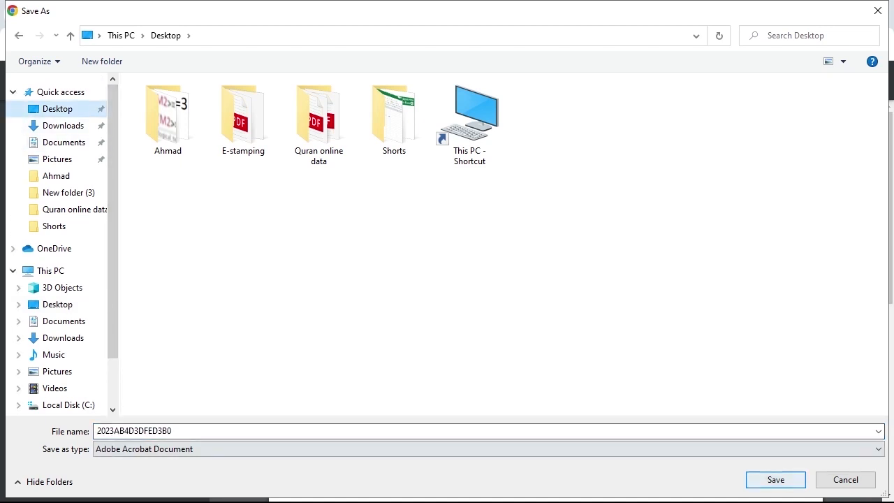
pyautogui.click(776, 479)
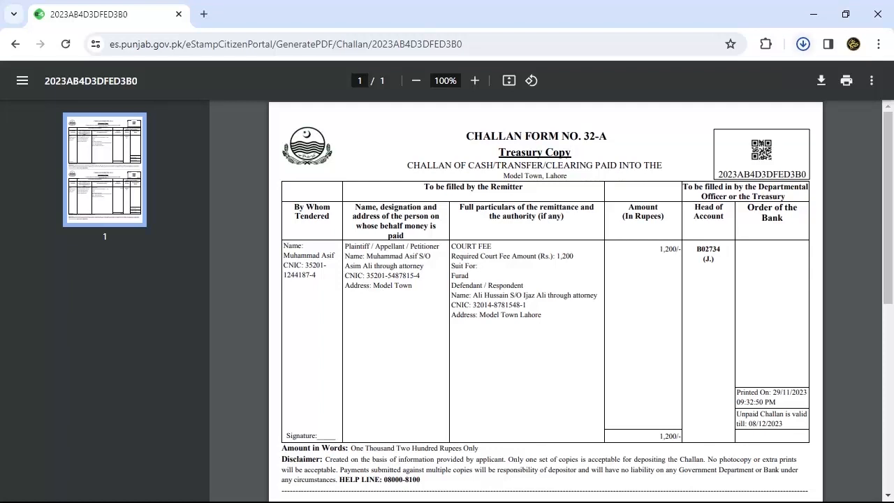